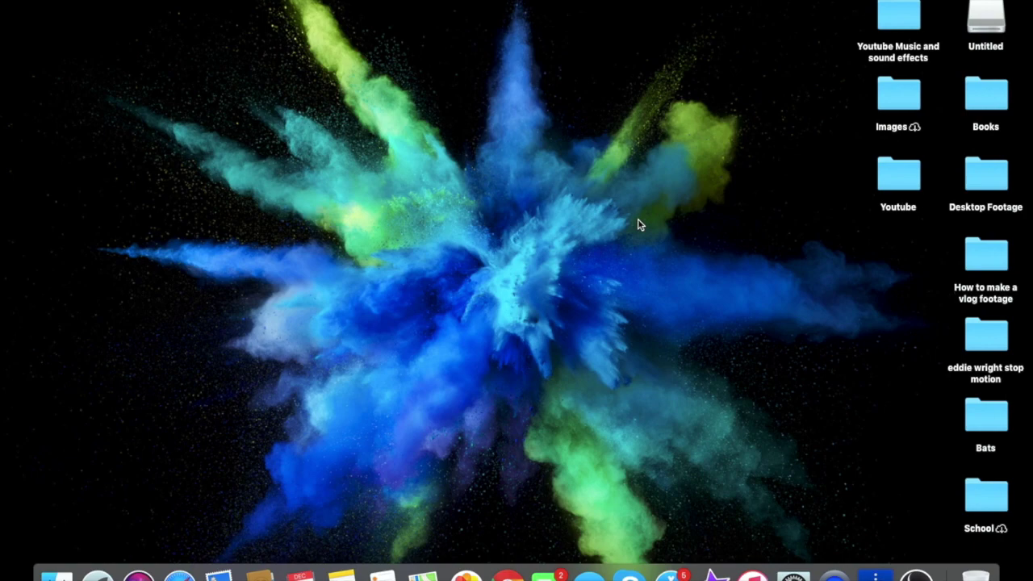
Switch to the full-screen Chrome space showing the Google new-tab page
key("ctrl+Right")
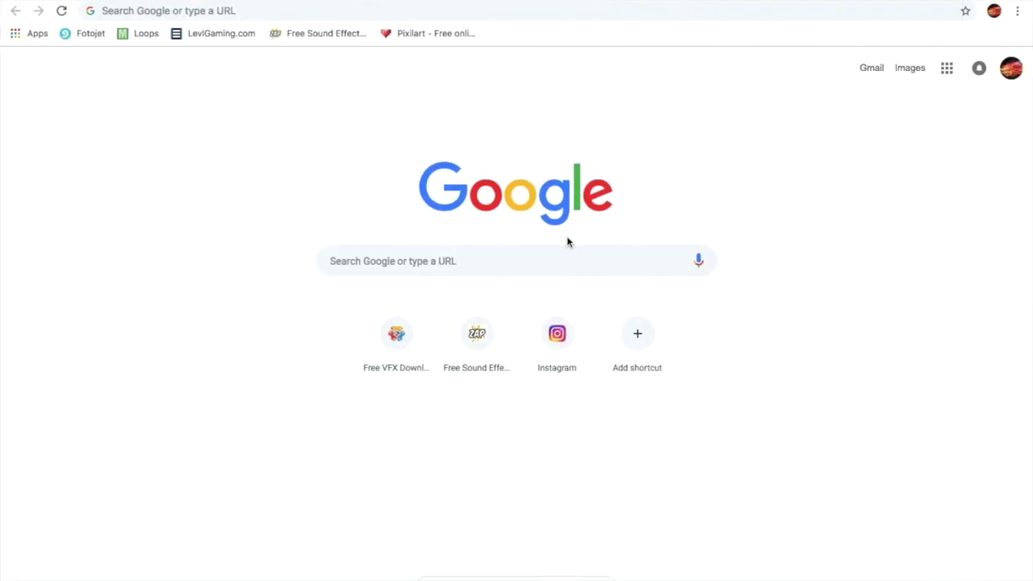
Search for 'ps4 remote play' and visit the playstation.net PS4 Remote Play download page
left_click(452, 12)
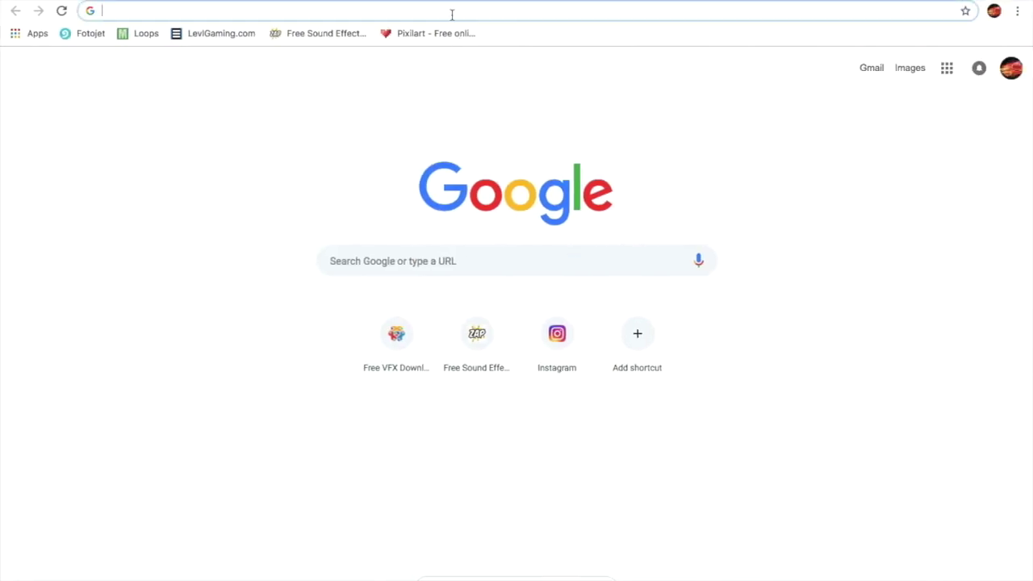
type("Ps4")
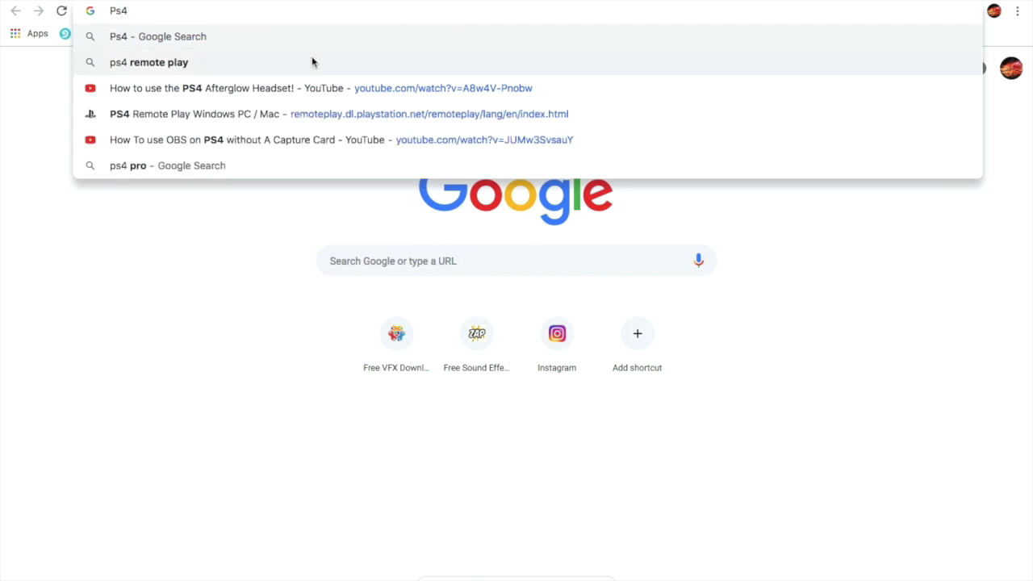
left_click(312, 62)
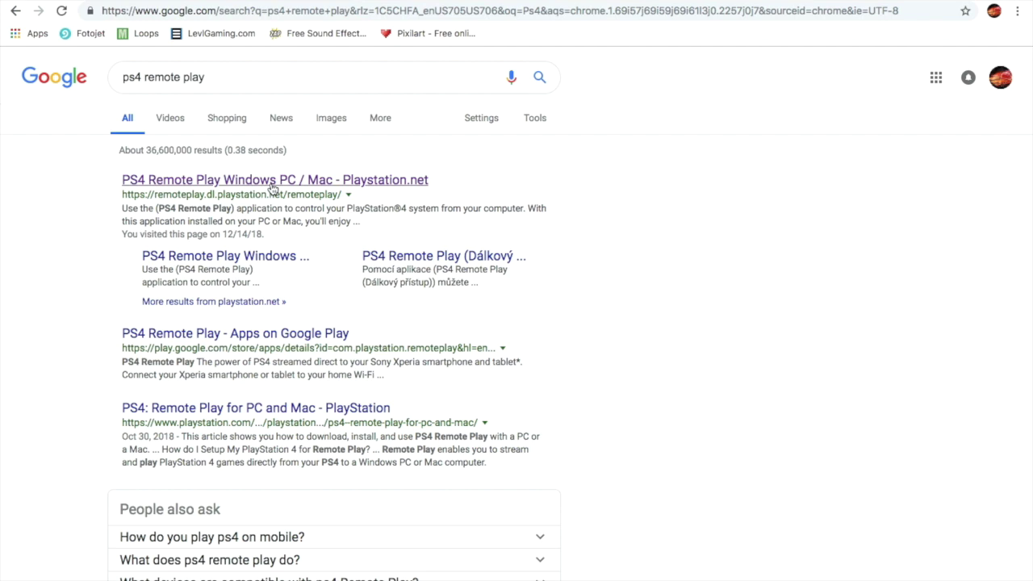
left_click(273, 180)
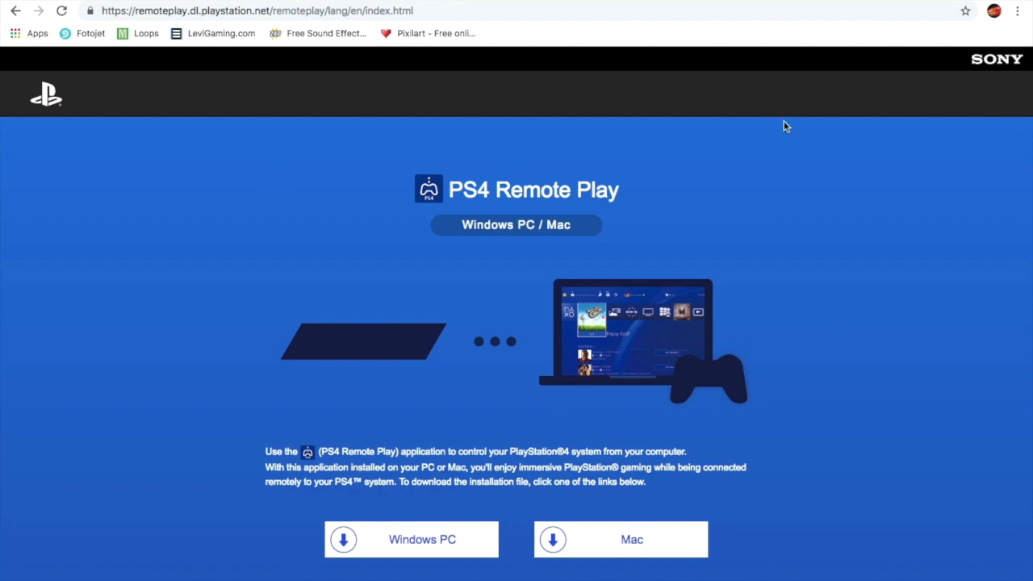
scroll(805, 307, "down", 2)
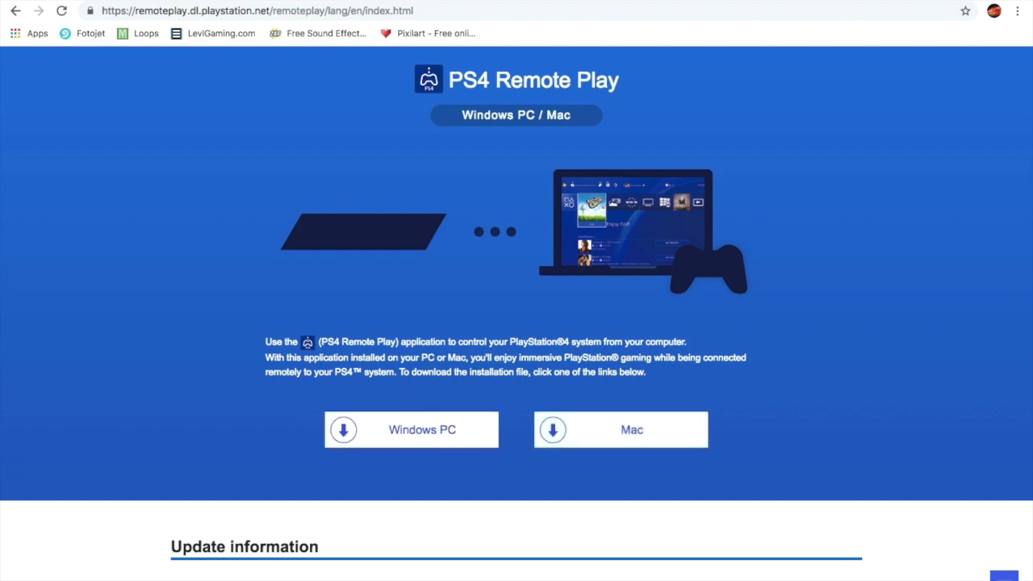
key("ctrl+t")
Search Google for 'OBS' and open the Open Broadcaster Software homepage
type("OBS")
key("BackSpace")
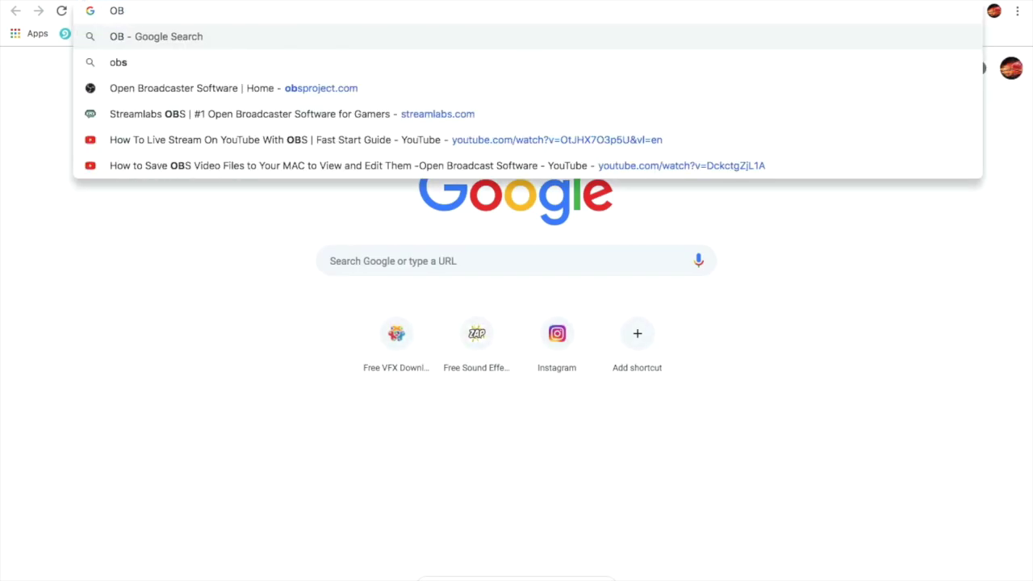
type("D")
key("BackSpace")
type("S")
key("Return")
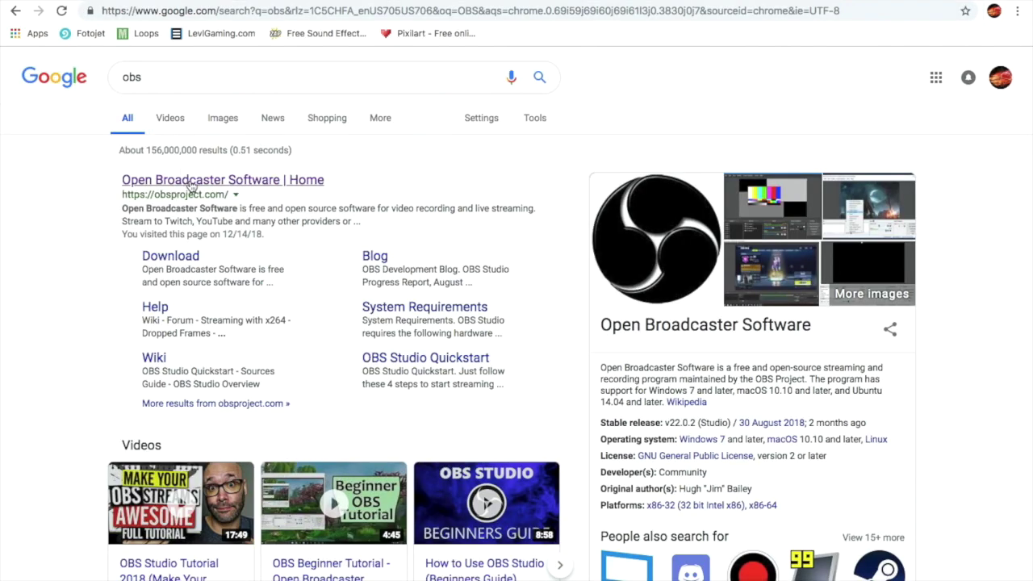
left_click(192, 184)
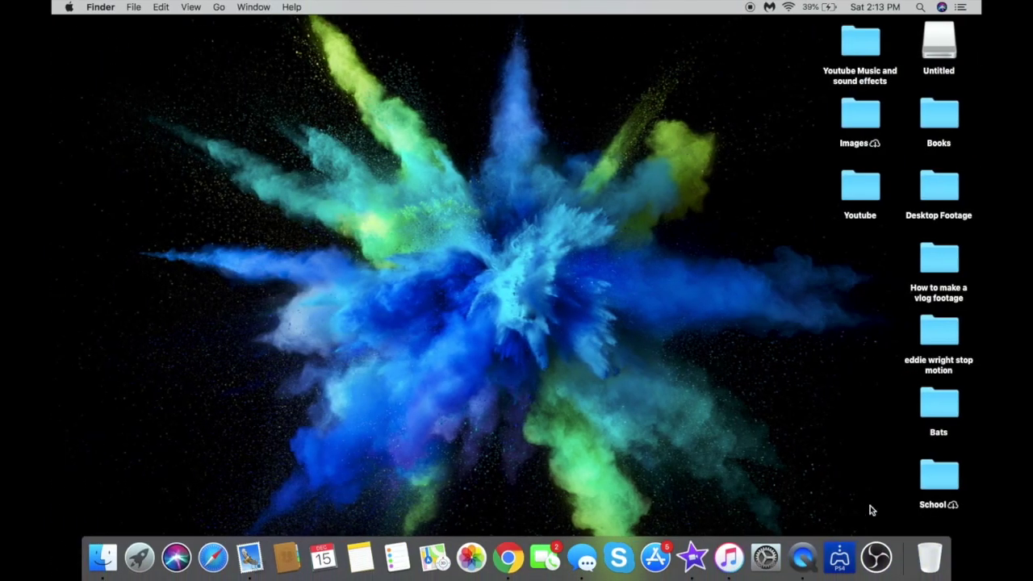
Launch PS4 Remote Play from the Dock and connect it to the PS4
left_click(845, 563)
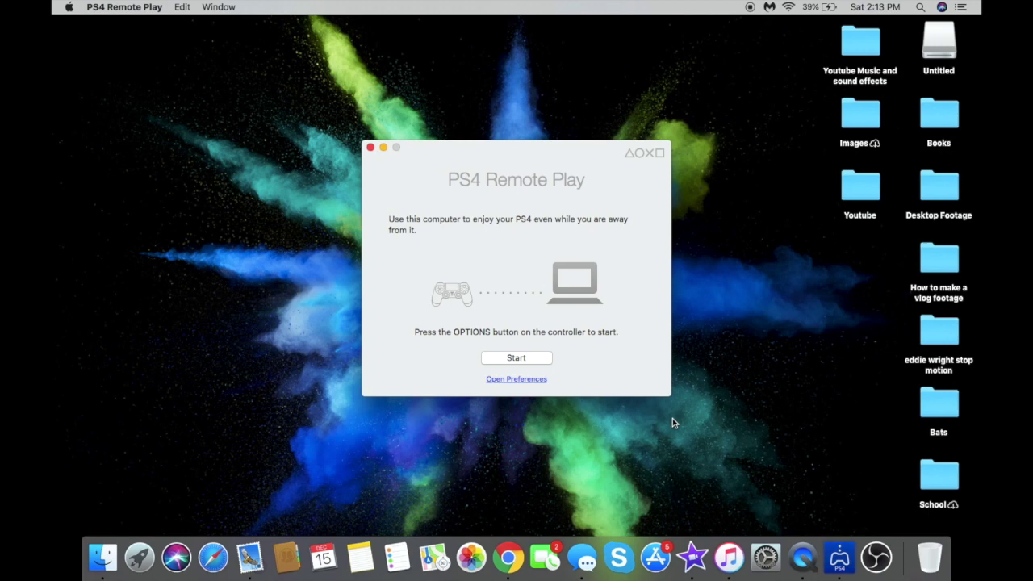
left_click(517, 359)
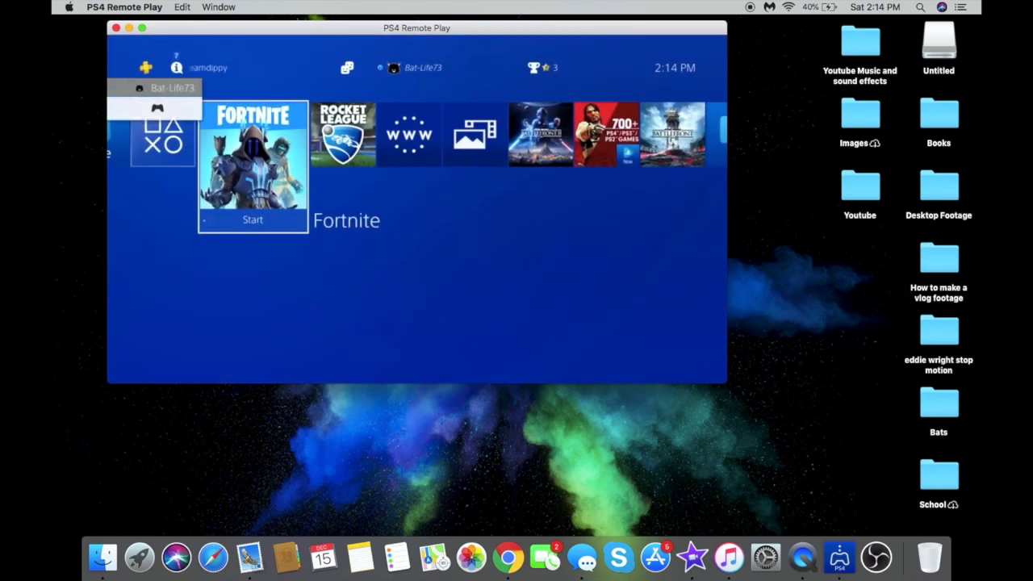
Move the Remote Play window down and right, then launch OBS Studio
mouse_move(449, 314)
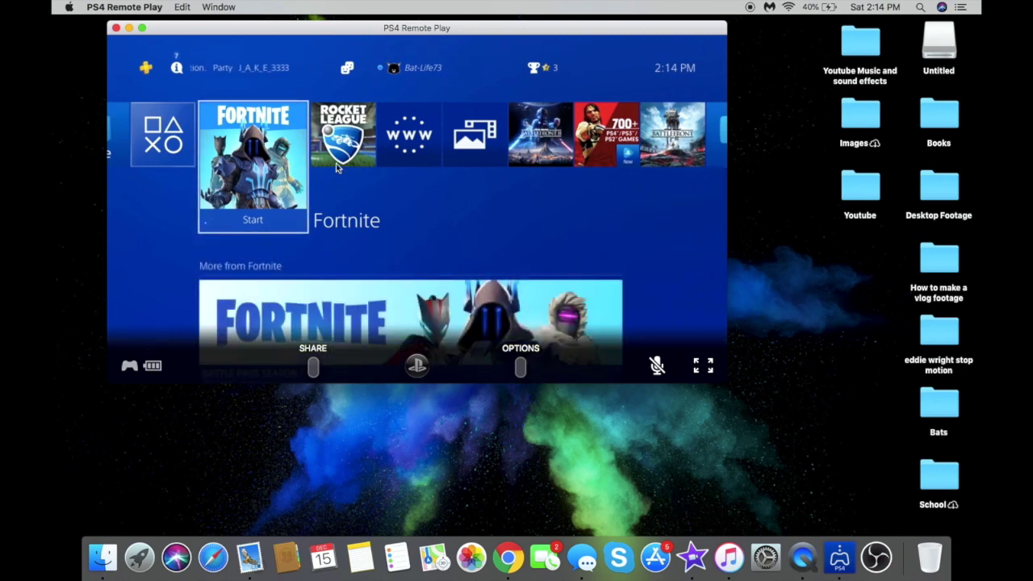
left_click_drag(310, 29, 336, 46)
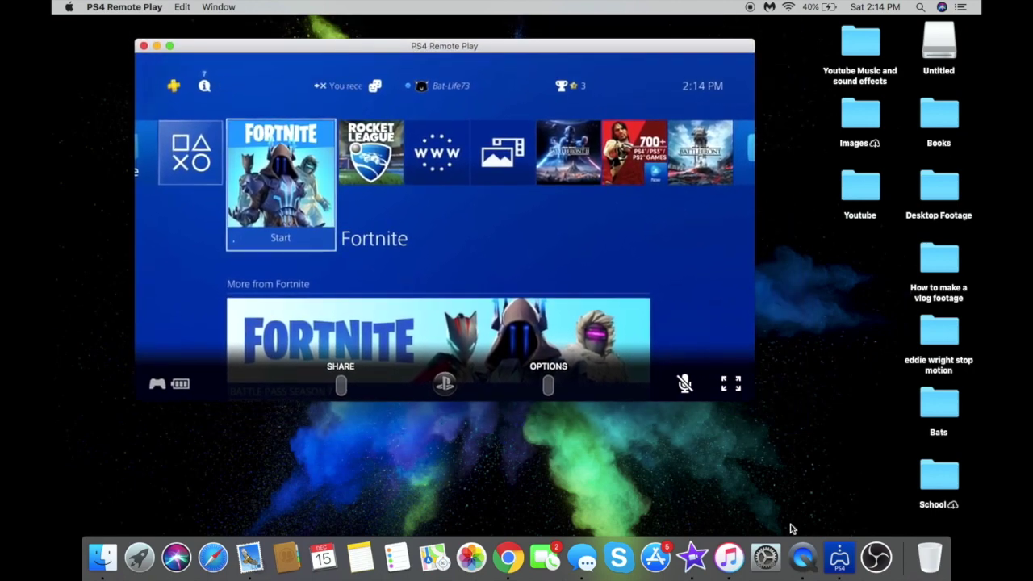
left_click(883, 571)
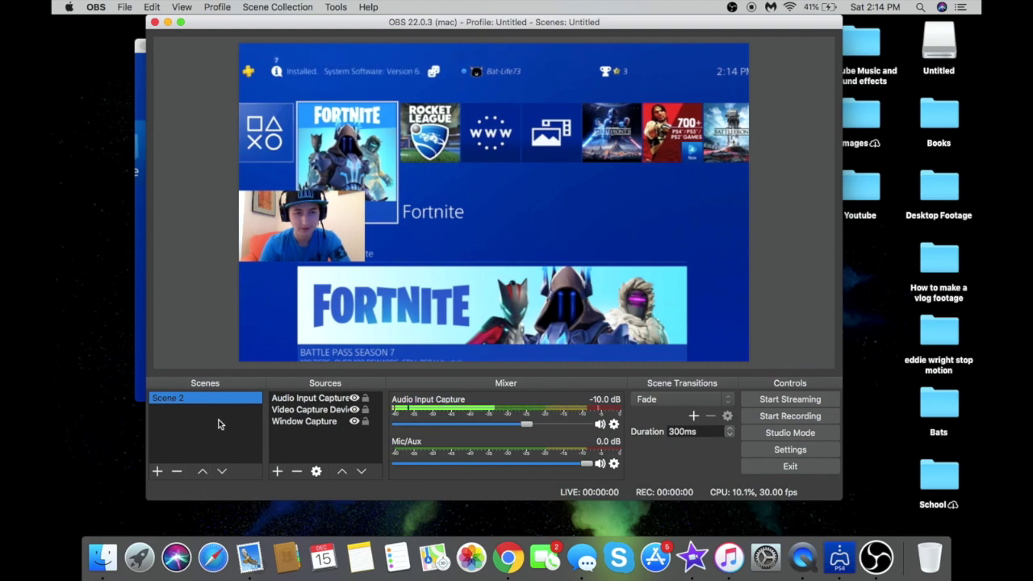
Add a new scene named 'Test Scene'
left_click(158, 472)
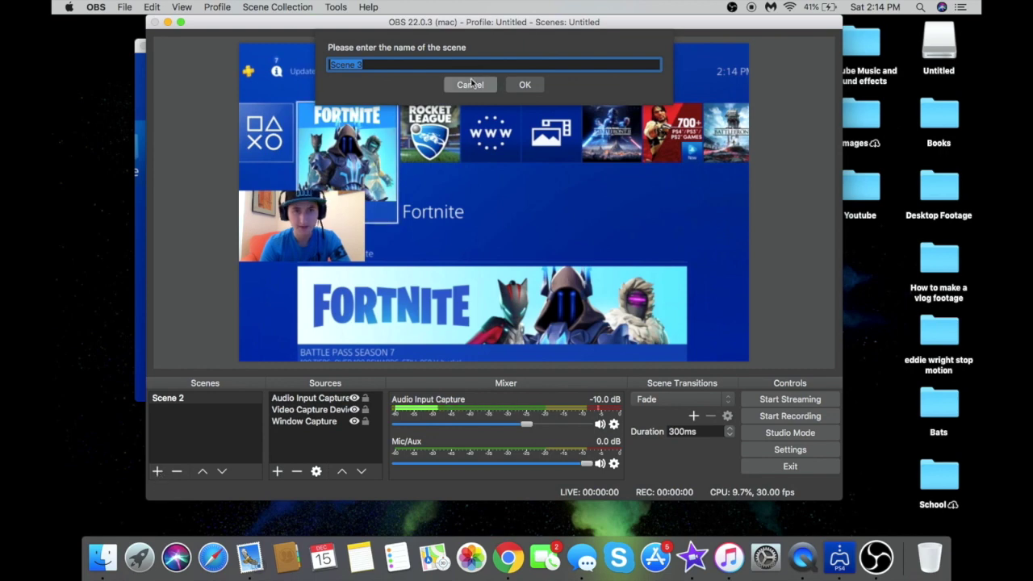
key("BackSpace")
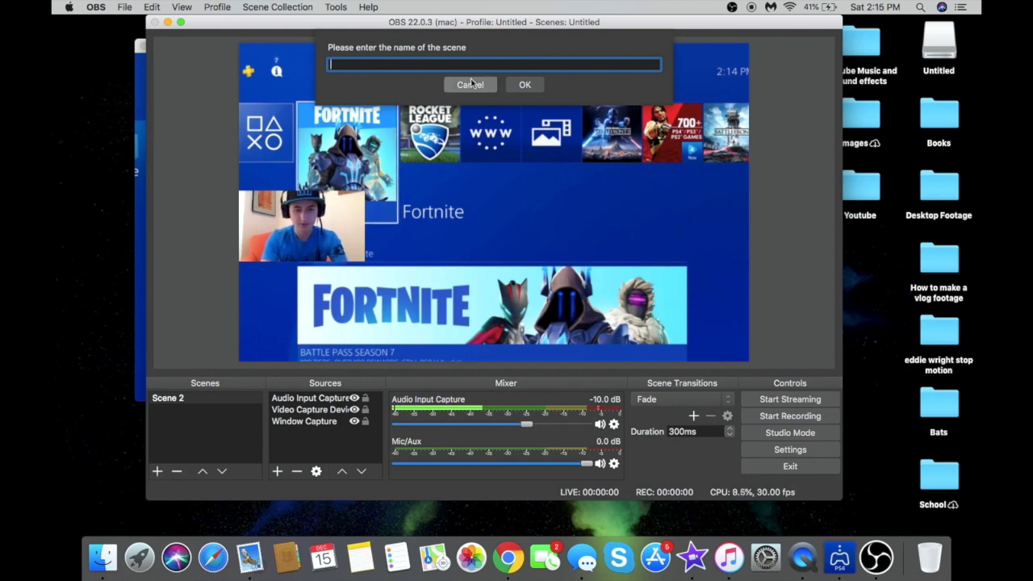
type("Test Scene")
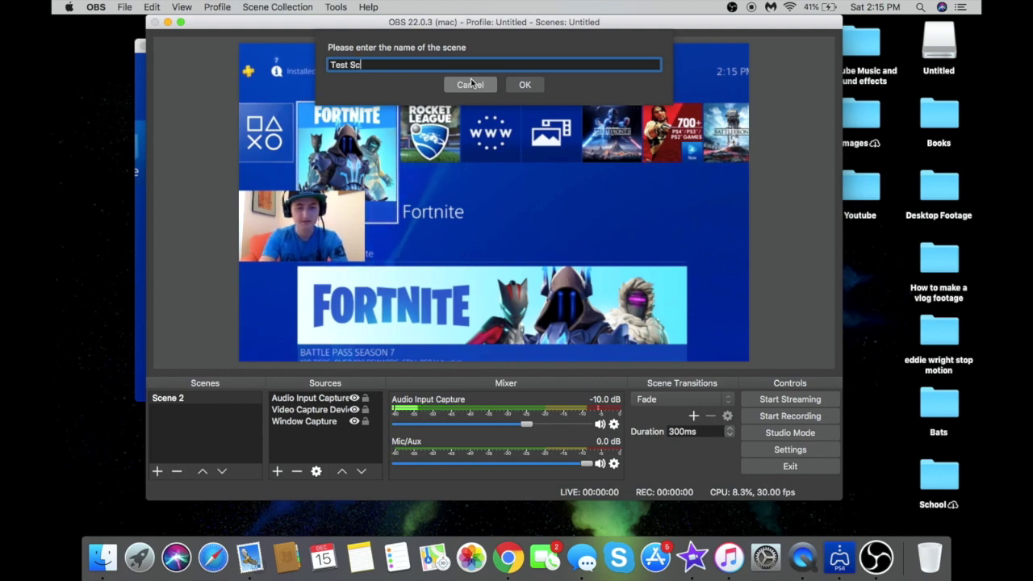
left_click(526, 84)
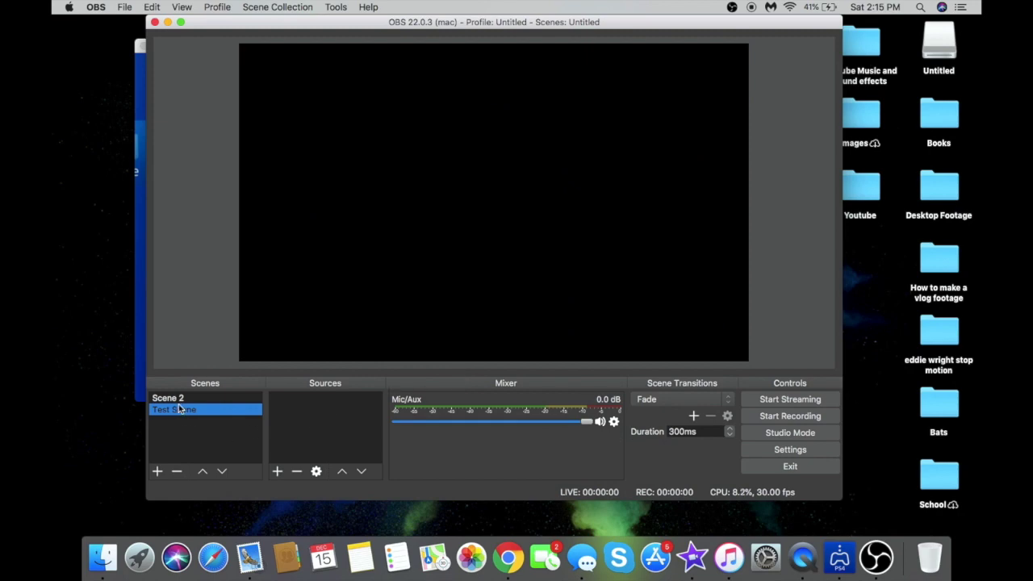
Compare Scene 2 with the empty Test Scene, then select Scene 2's webcam source
left_click(181, 400)
left_click(182, 410)
left_click(181, 399)
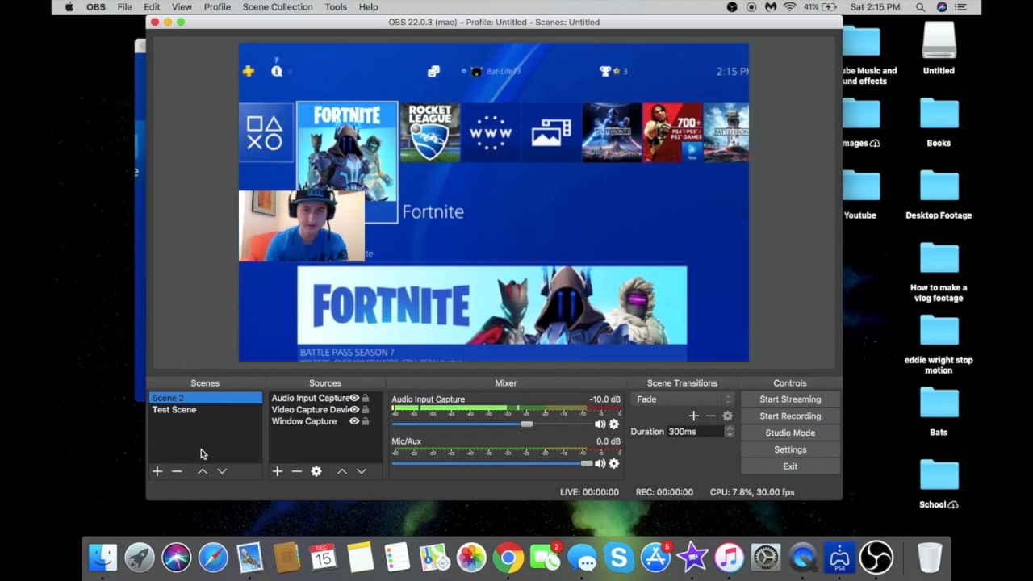
left_click(188, 411)
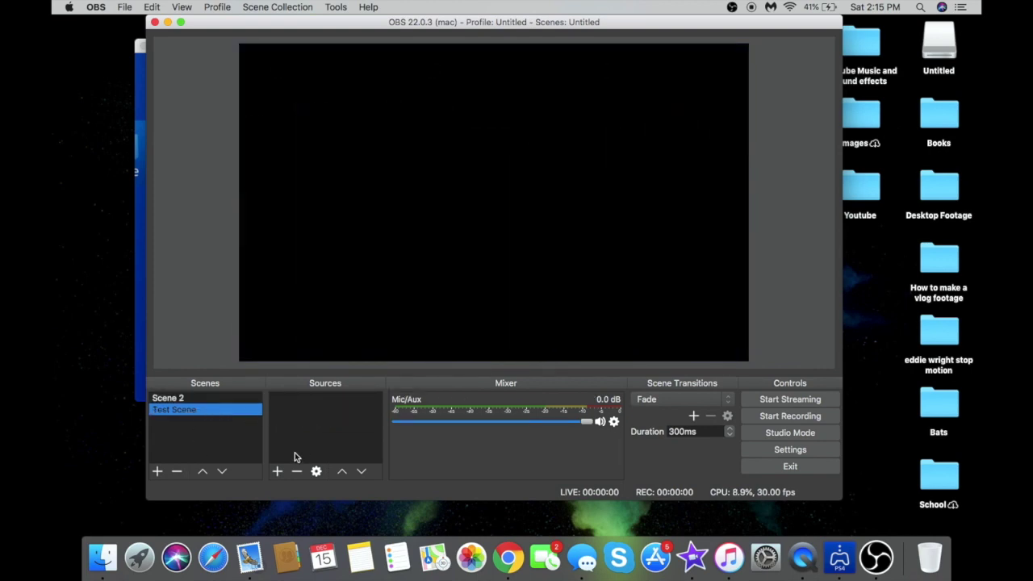
key("Up")
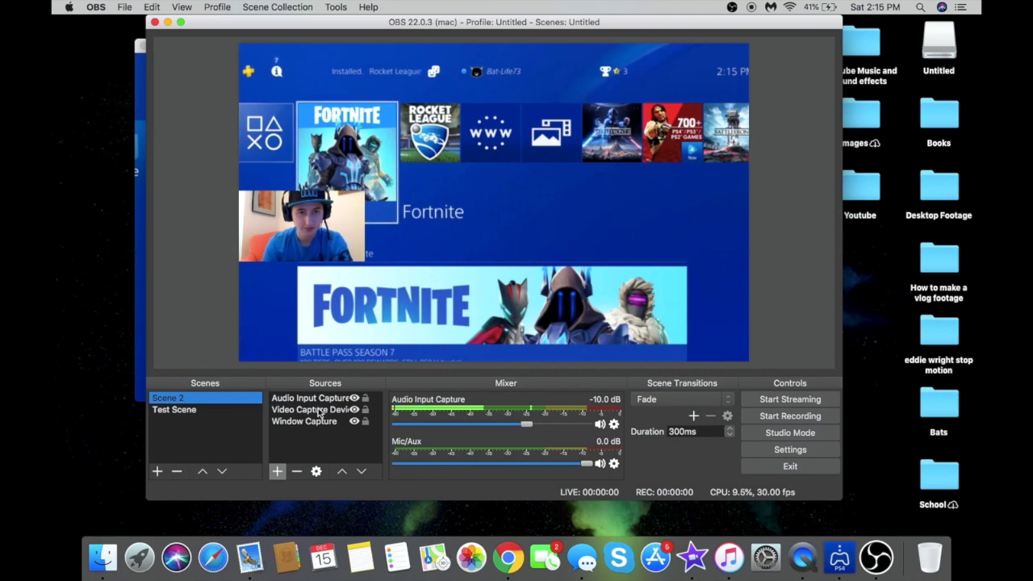
left_click(318, 409)
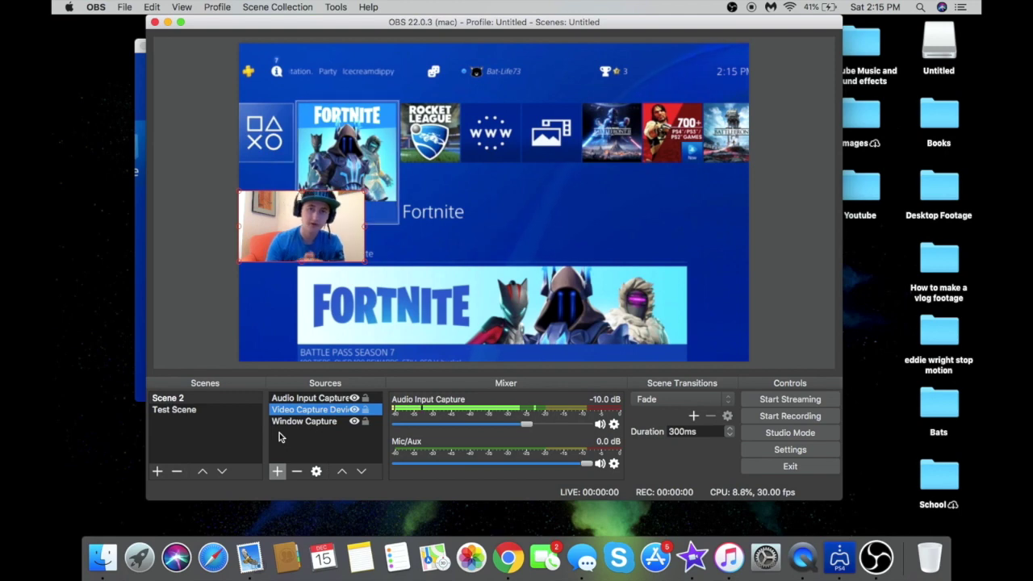
Add the existing Video Capture Device 2 webcam source to Test Scene
left_click(224, 409)
left_click(278, 473)
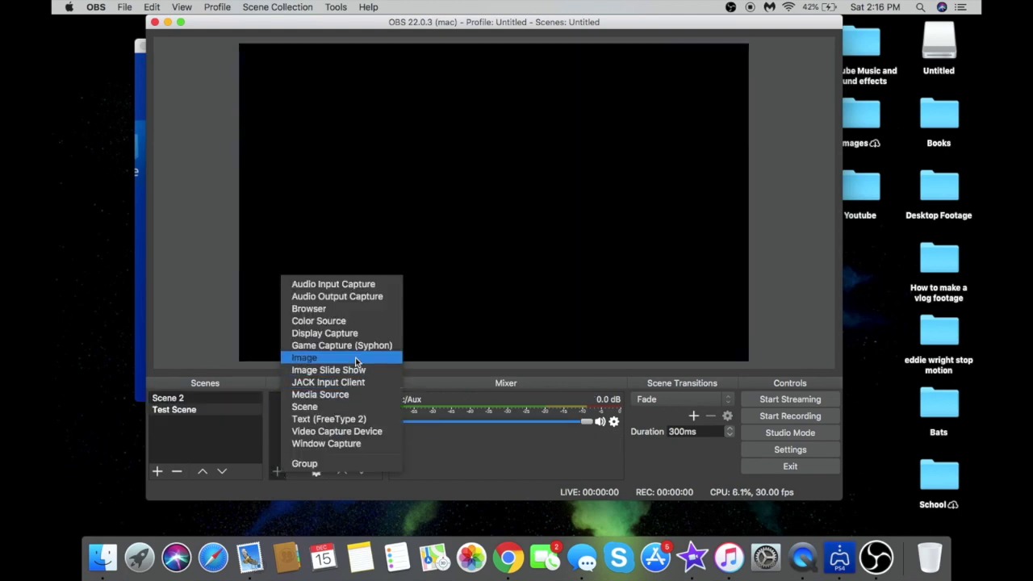
left_click(351, 431)
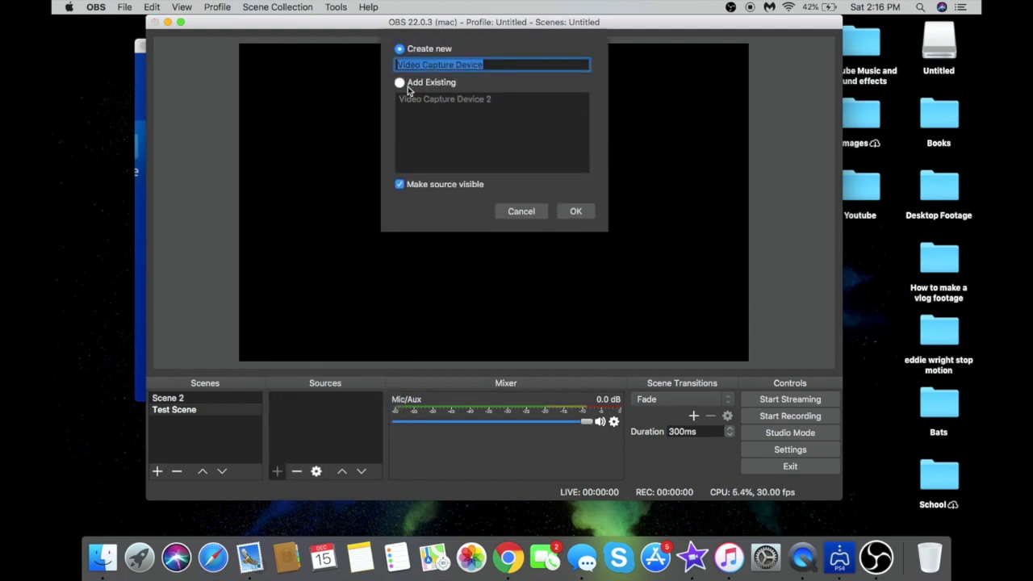
left_click(401, 84)
left_click(481, 102)
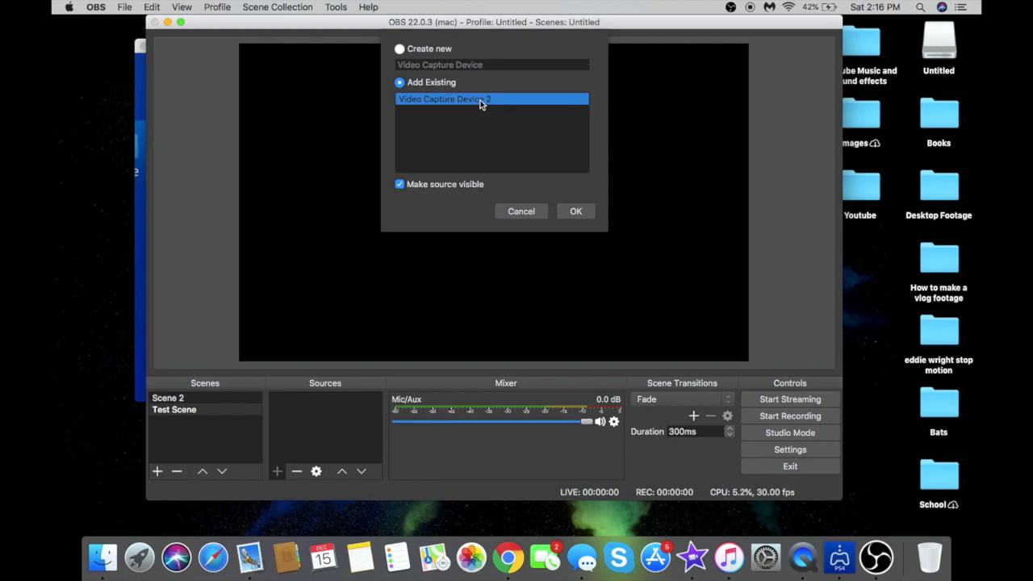
left_click(578, 211)
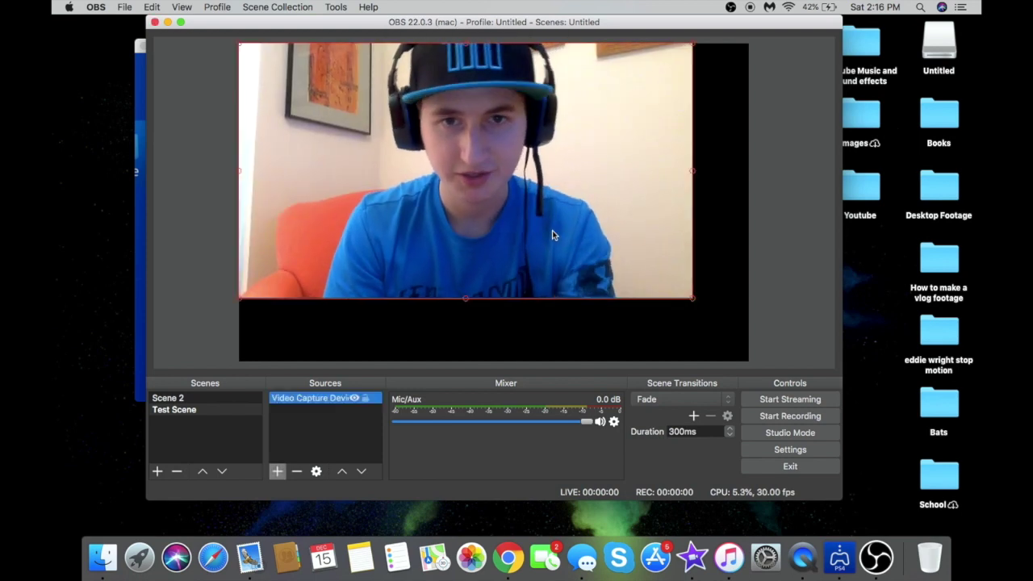
Shrink the webcam into a small overlay against the canvas's left edge
left_click_drag(622, 246, 632, 279)
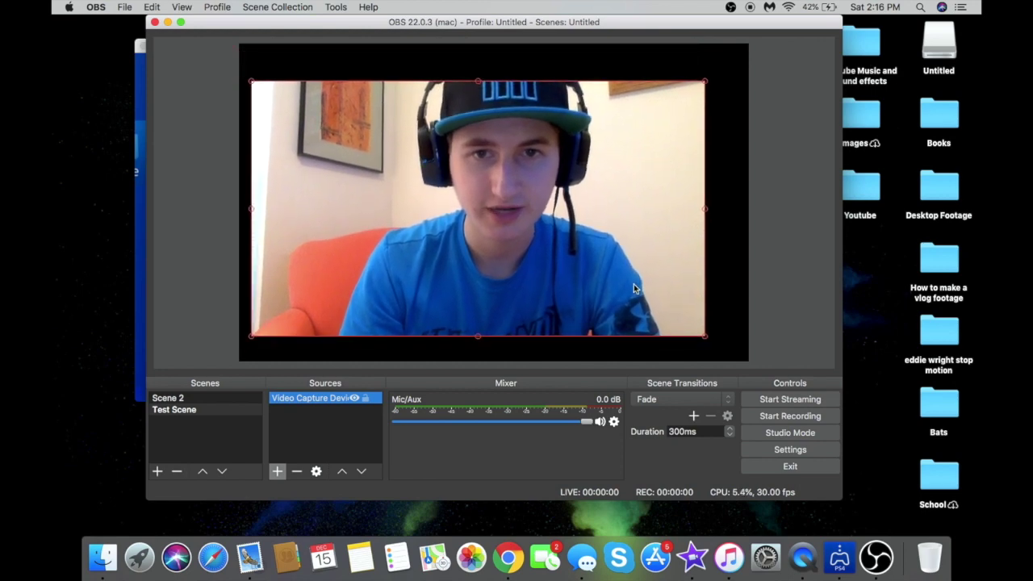
left_click_drag(704, 333, 407, 266)
left_click_drag(410, 216, 393, 225)
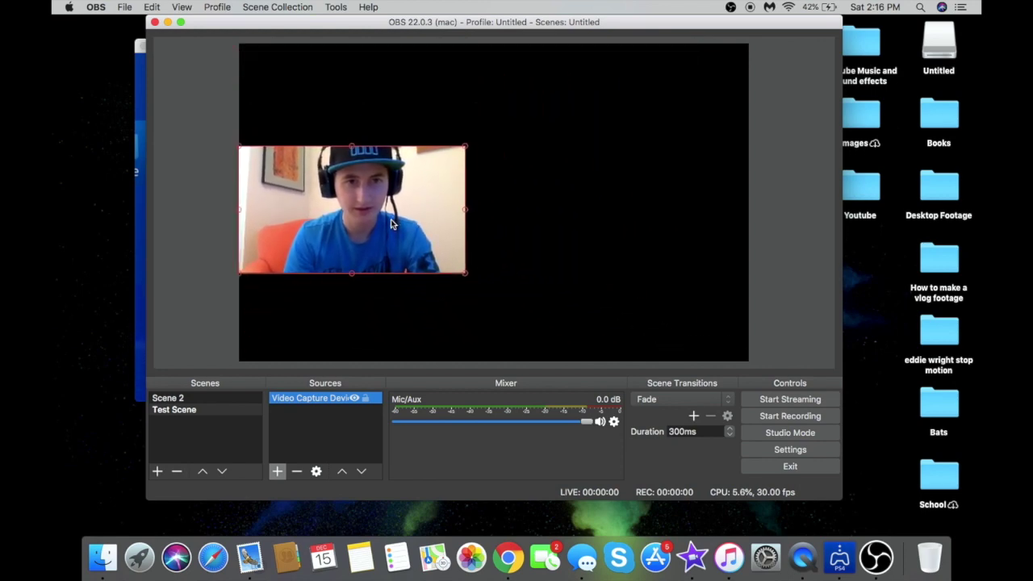
left_click_drag(464, 277, 322, 237)
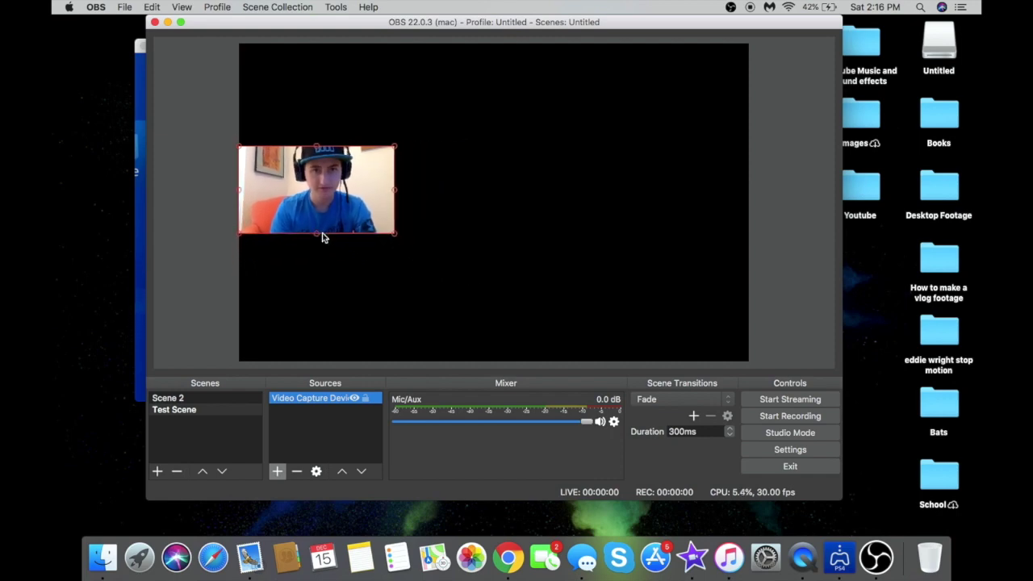
left_click(735, 254)
left_click_drag(329, 203, 352, 232)
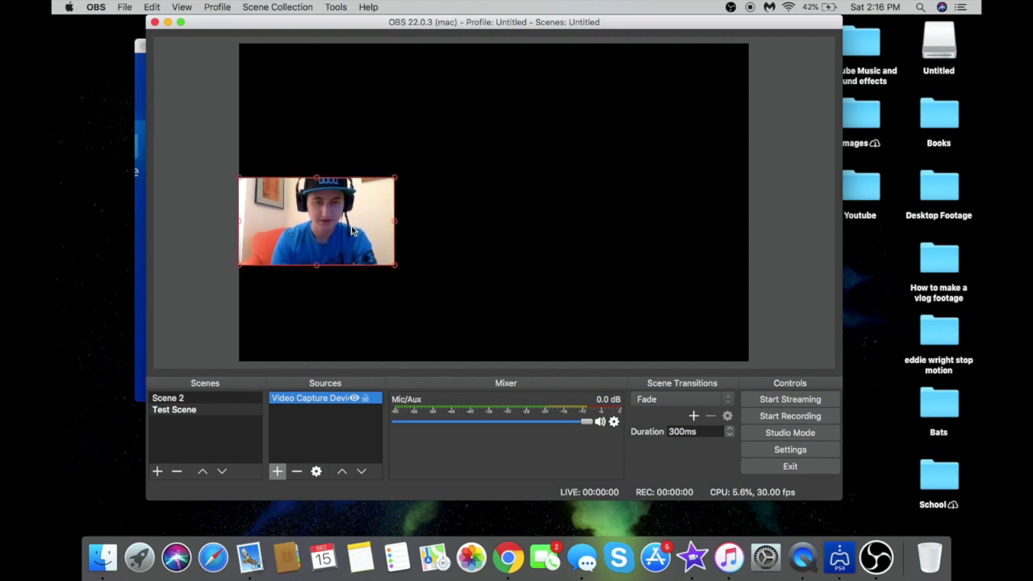
Add the existing Window Capture source to Test Scene, then bring PS4 Remote Play forward
left_click(225, 398)
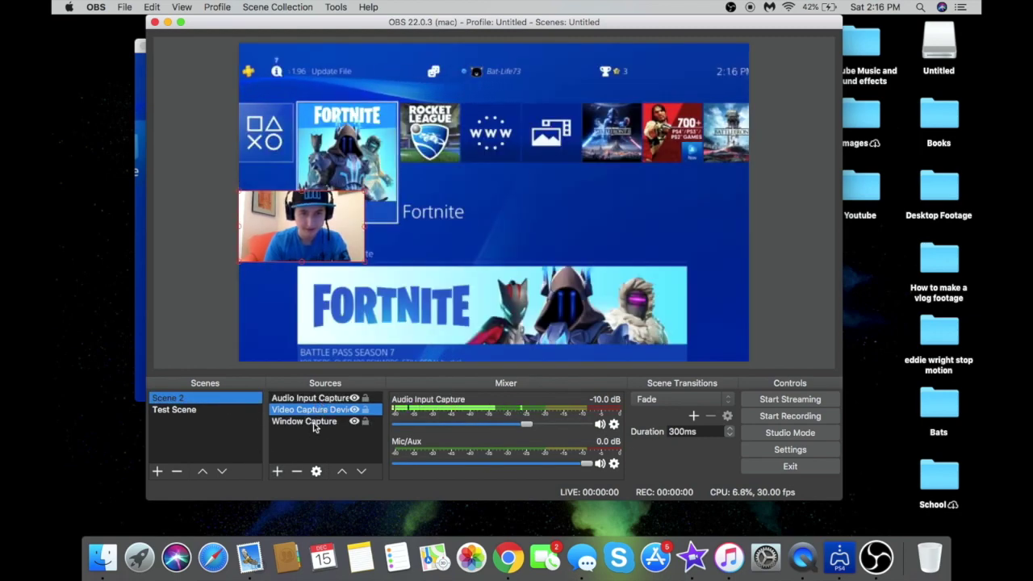
left_click(214, 410)
left_click(278, 472)
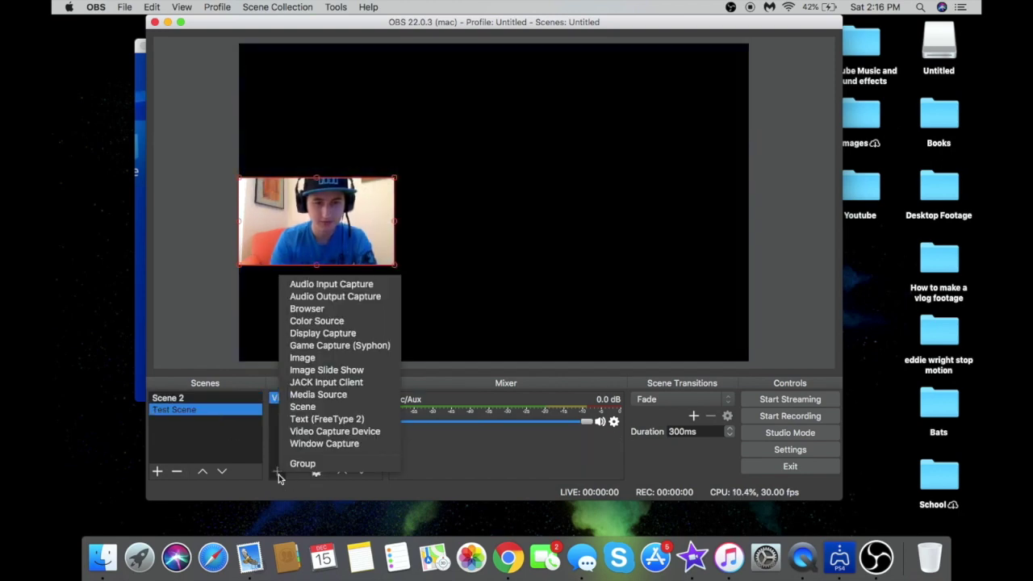
left_click(346, 448)
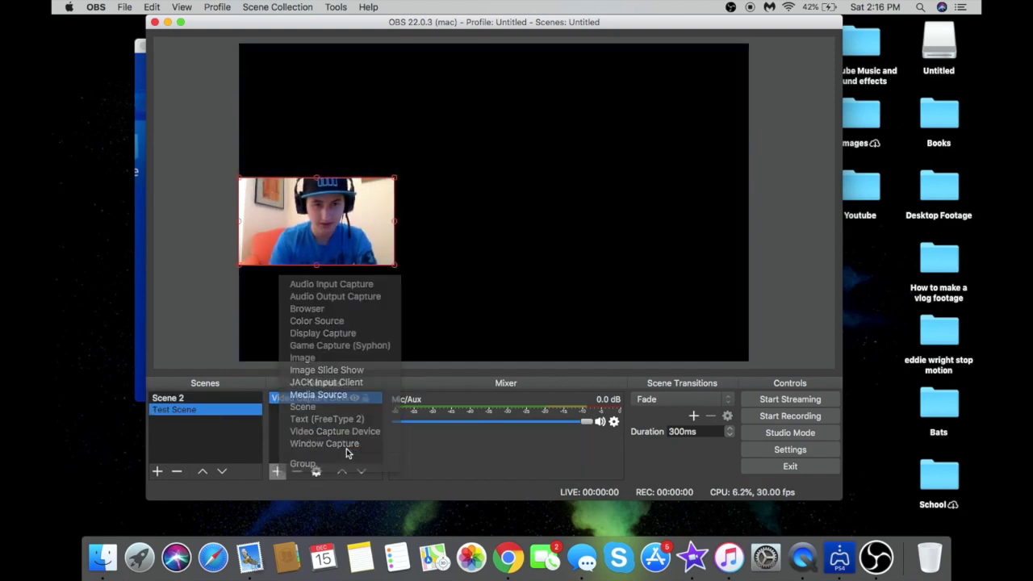
left_click(277, 472)
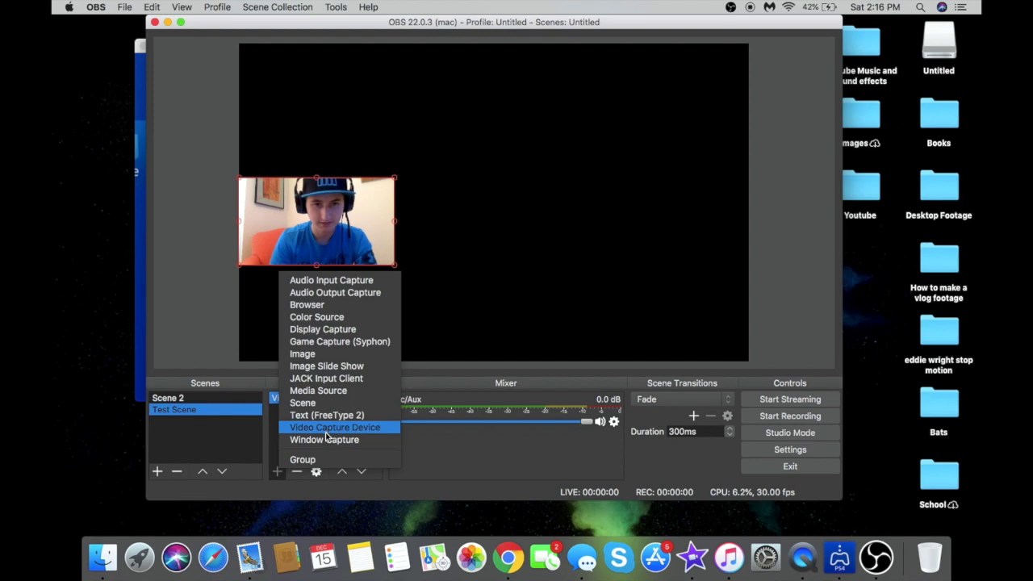
left_click(325, 438)
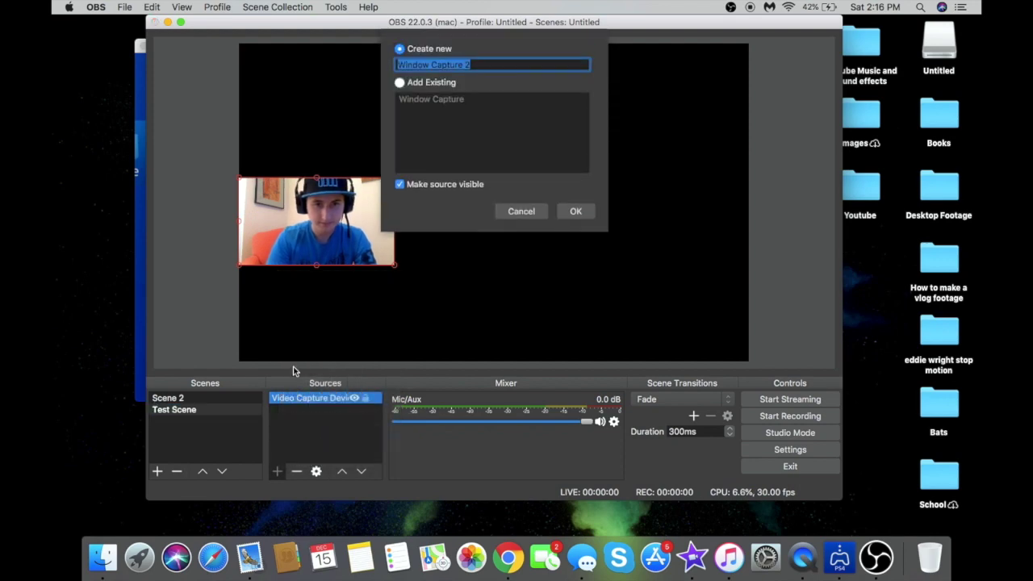
left_click(418, 83)
left_click(439, 102)
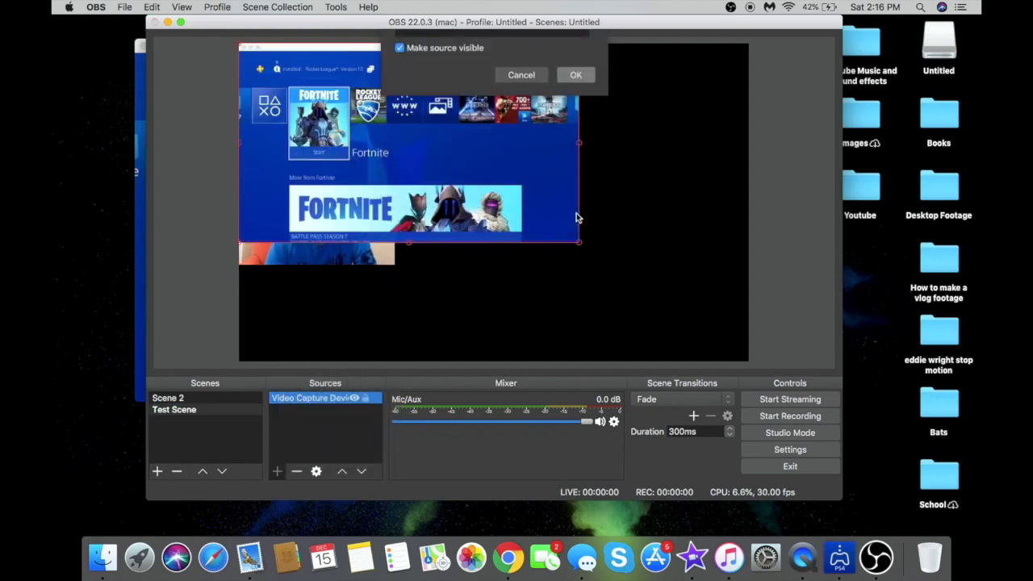
left_click(575, 211)
left_click_drag(484, 194, 558, 208)
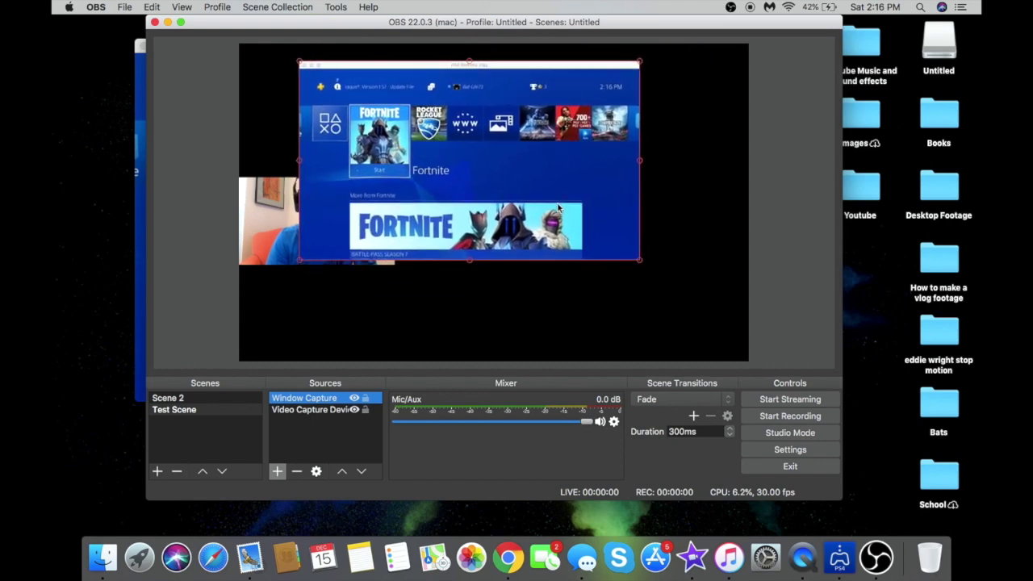
left_click(144, 274)
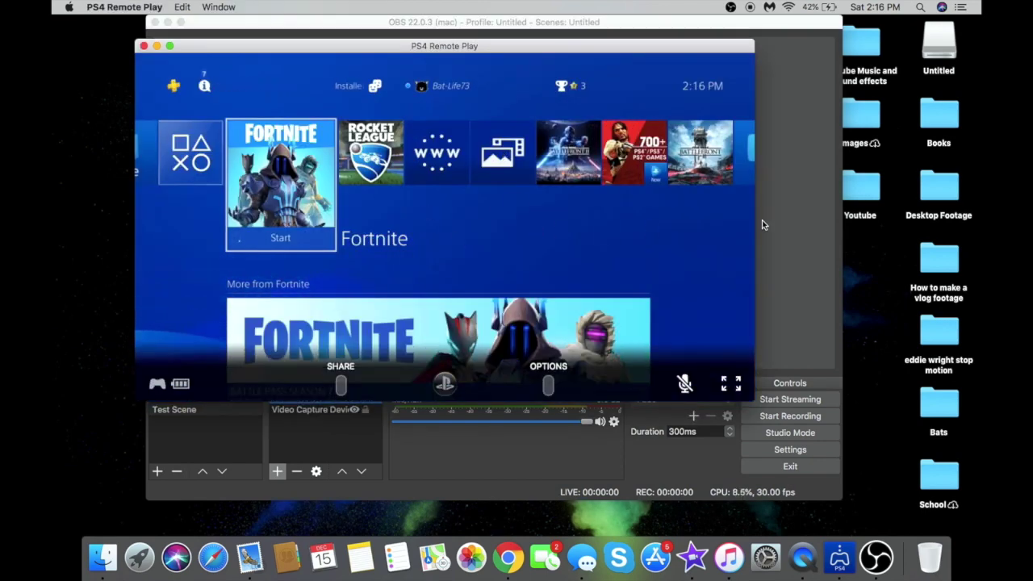
Stretch the Window Capture to fill the canvas, then delete it from Test Scene
left_click(773, 262)
left_click_drag(502, 171, 441, 142)
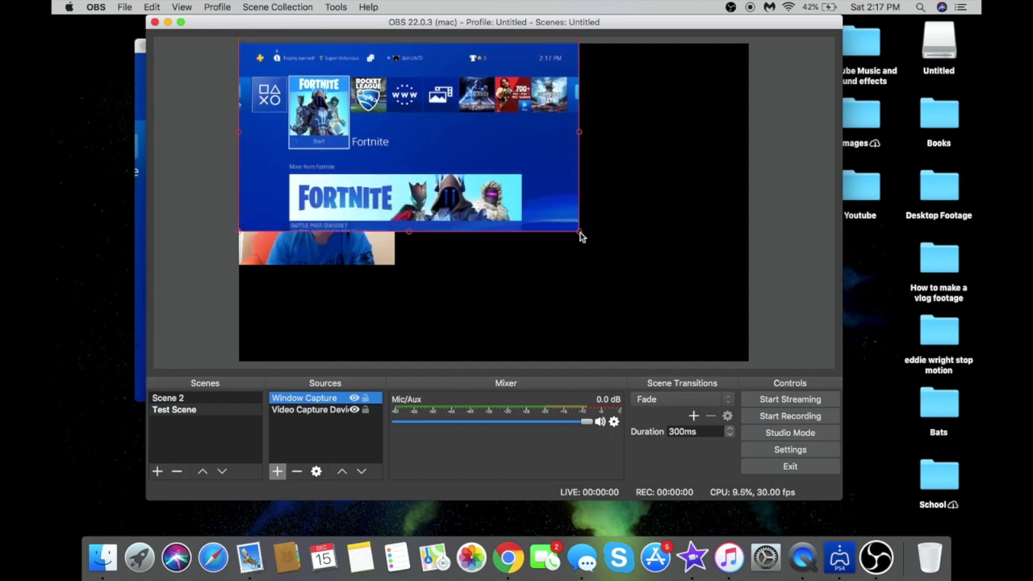
left_click_drag(579, 232, 723, 347)
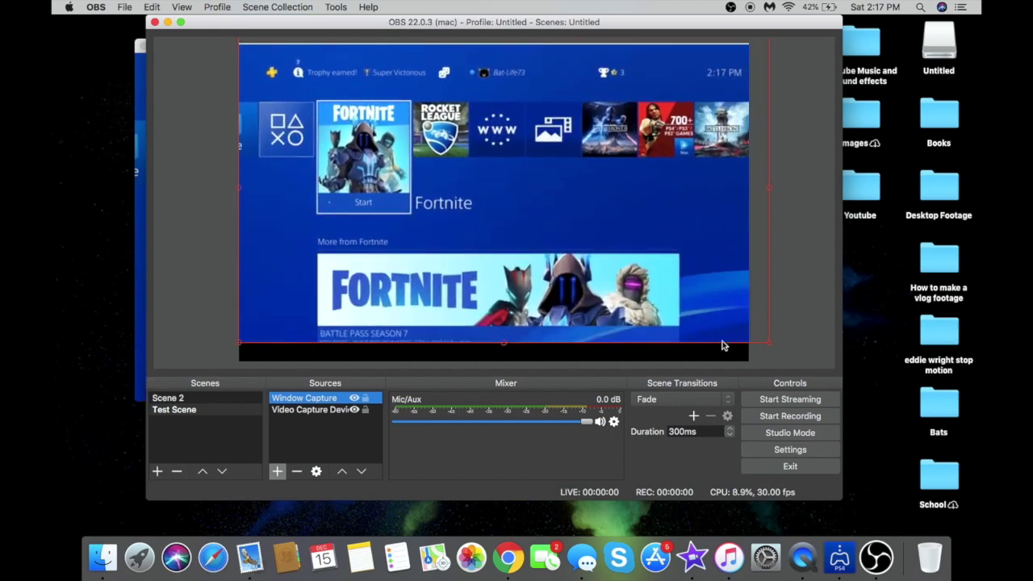
left_click_drag(714, 272, 706, 259)
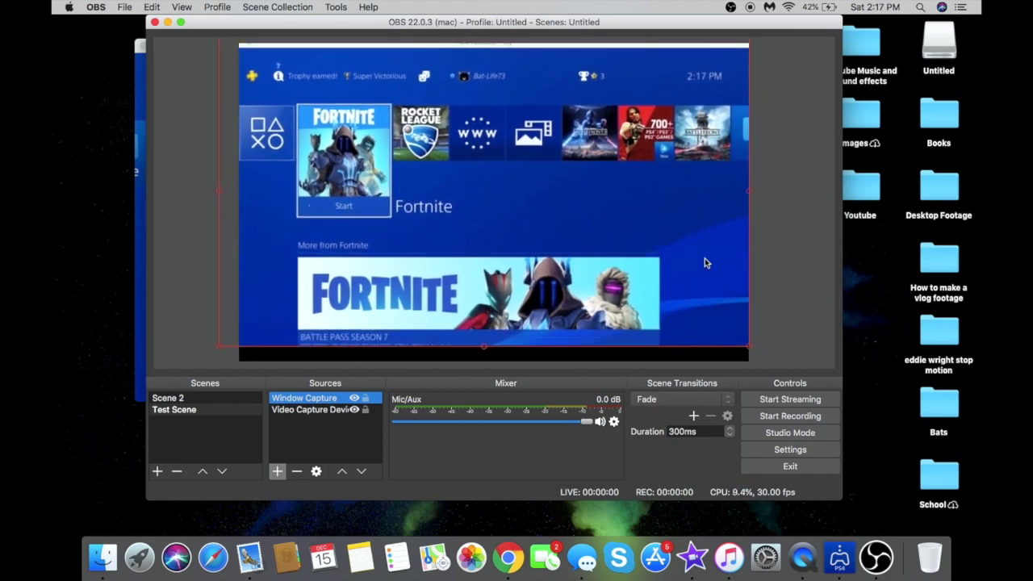
left_click_drag(755, 343, 790, 360)
left_click_drag(702, 321, 681, 309)
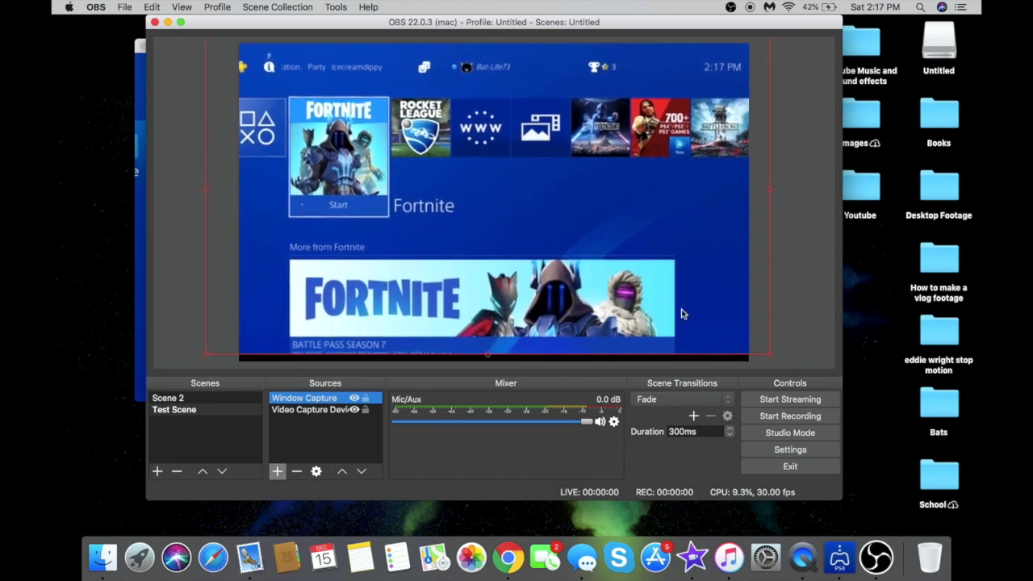
left_click_drag(769, 358, 782, 362)
mouse_move(658, 317)
left_mouse_down()
mouse_move(667, 322)
mouse_move(654, 322)
left_mouse_up()
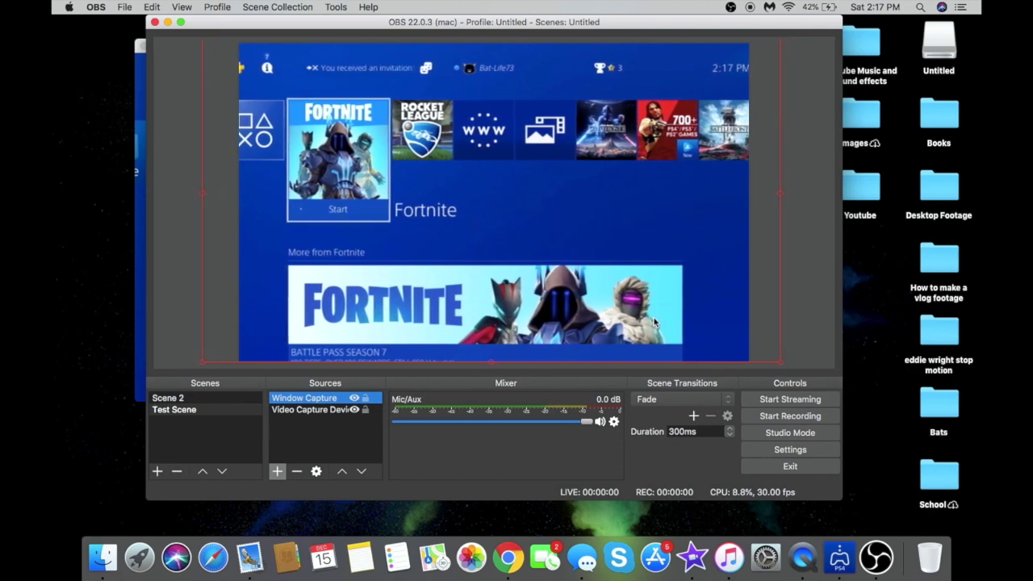
key("Delete")
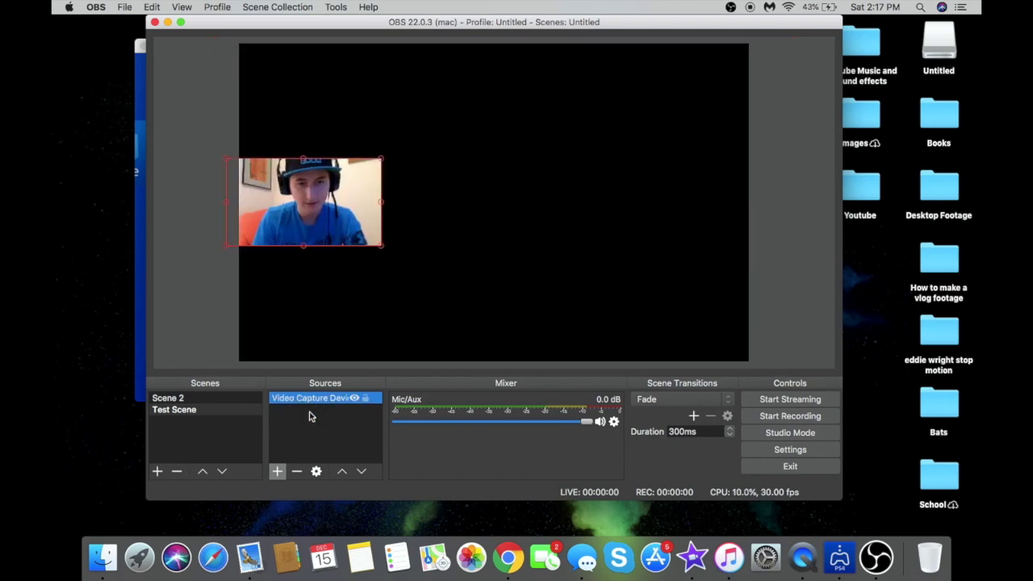
Remove the webcam source from Test Scene
left_click(297, 474)
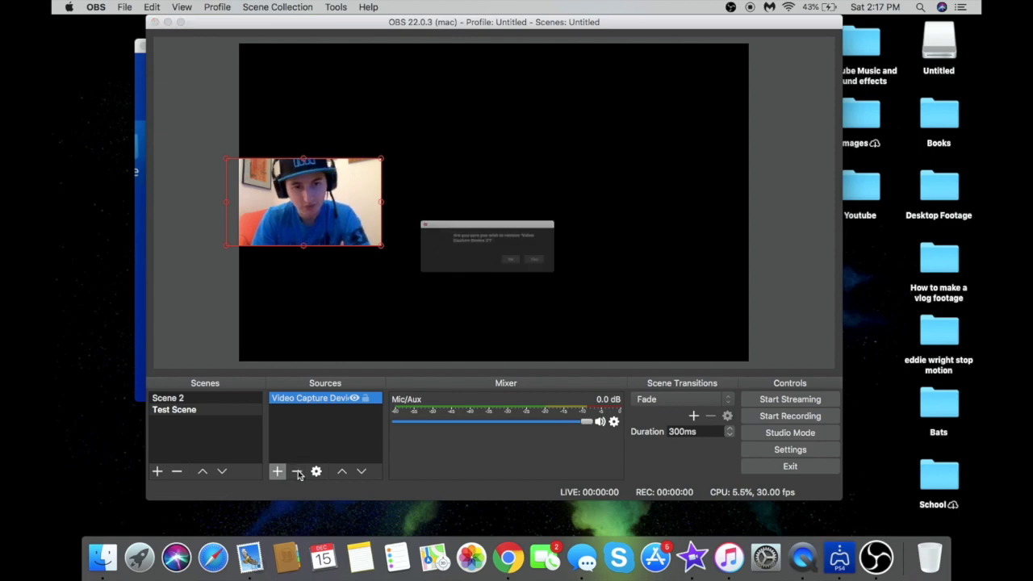
left_click(574, 273)
left_click(232, 399)
left_click(233, 410)
Add the existing Window Capture source to Test Scene
left_click(277, 471)
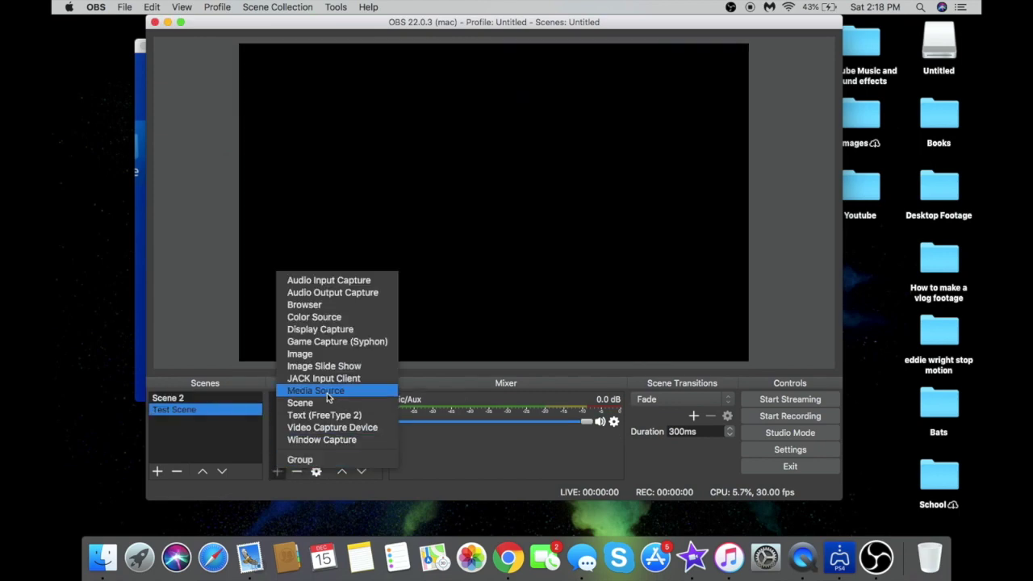
left_click(323, 439)
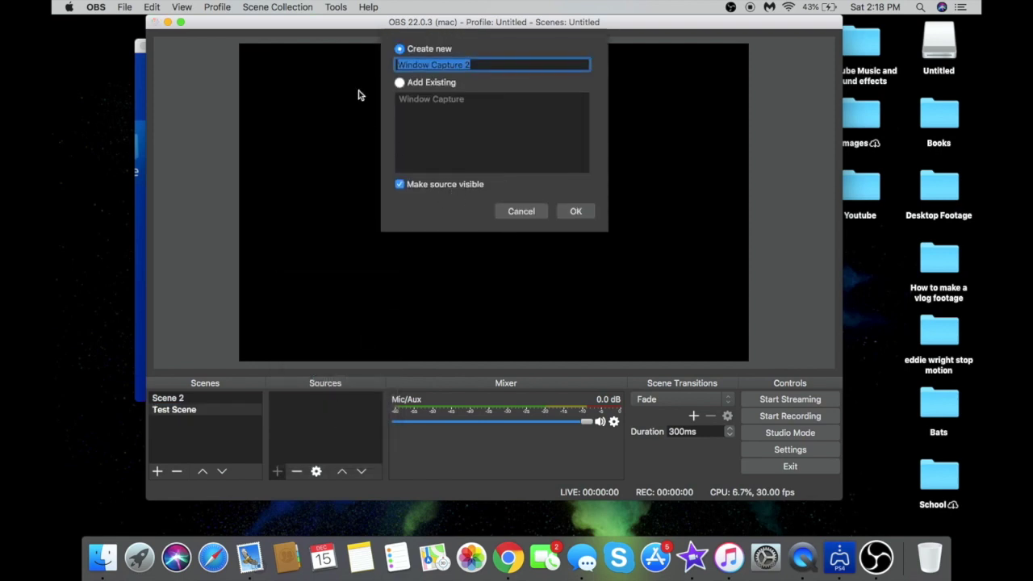
left_click(398, 83)
left_click(437, 101)
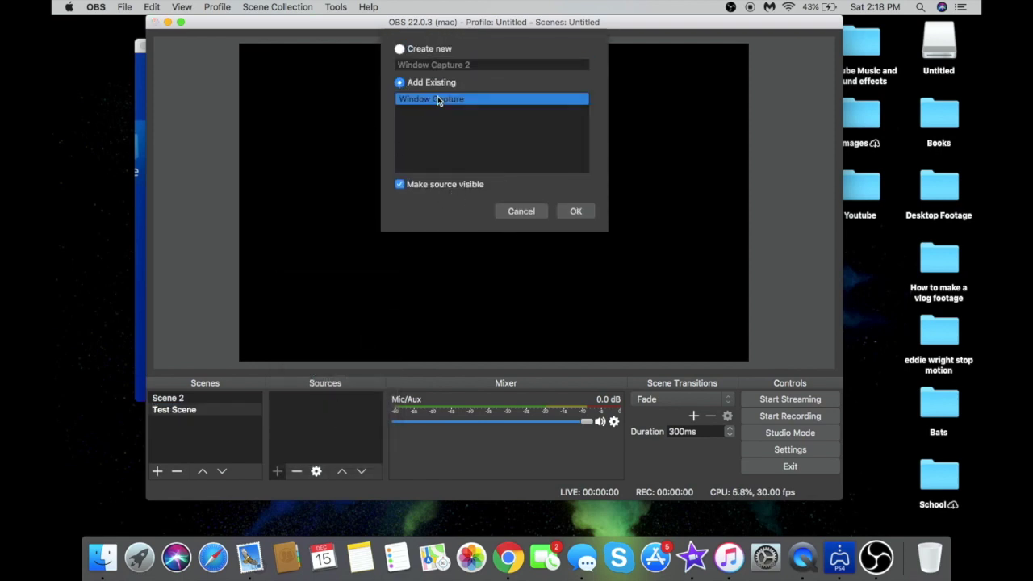
left_click(574, 211)
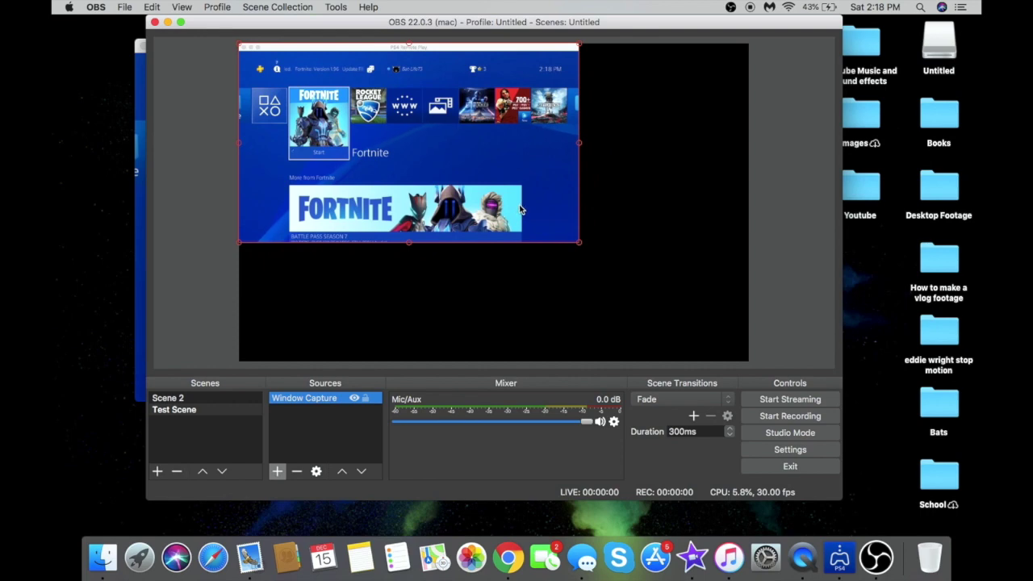
Enlarge the PS4 Window Capture until it fills the preview canvas
left_click_drag(578, 239, 767, 367)
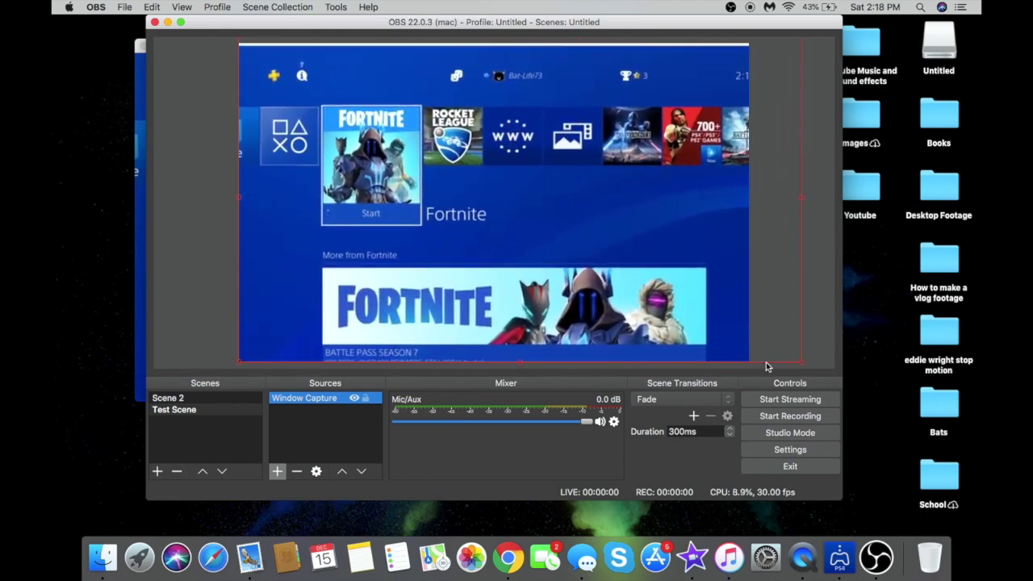
left_click_drag(644, 301, 636, 281)
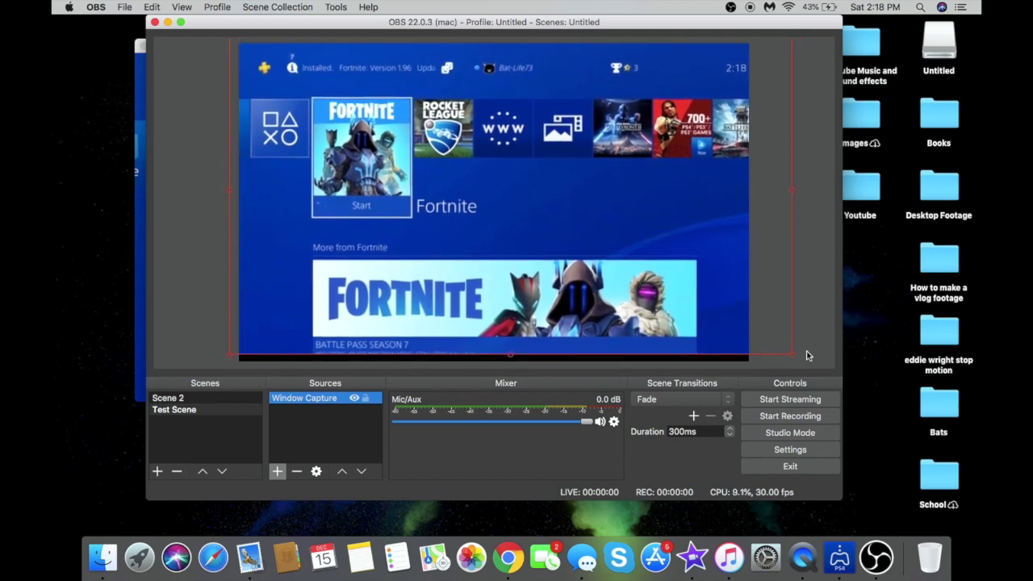
left_click_drag(793, 358, 804, 362)
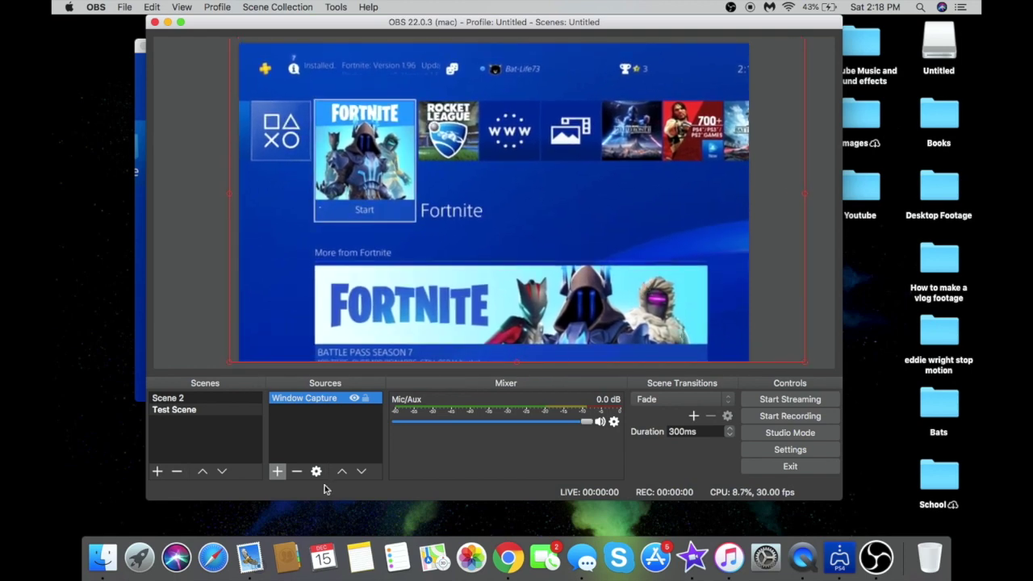
left_click(277, 471)
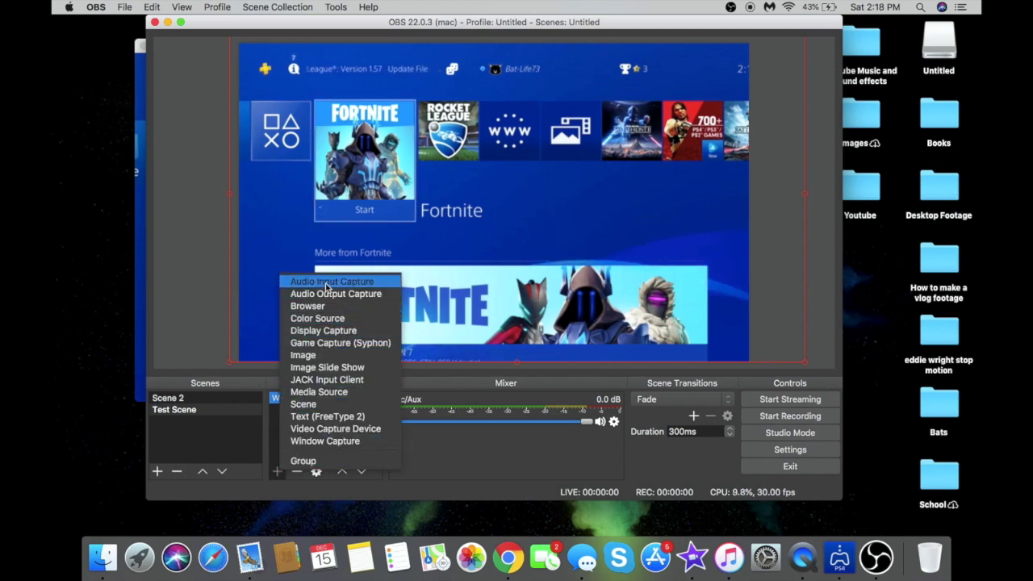
Add the existing Video Capture Device webcam source to Test Scene
left_click(334, 429)
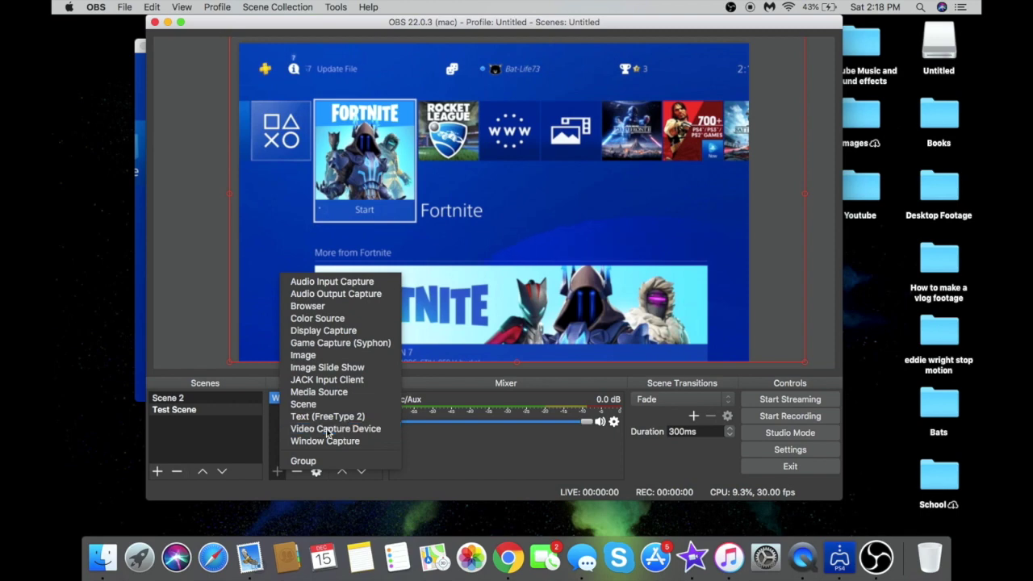
left_click(399, 81)
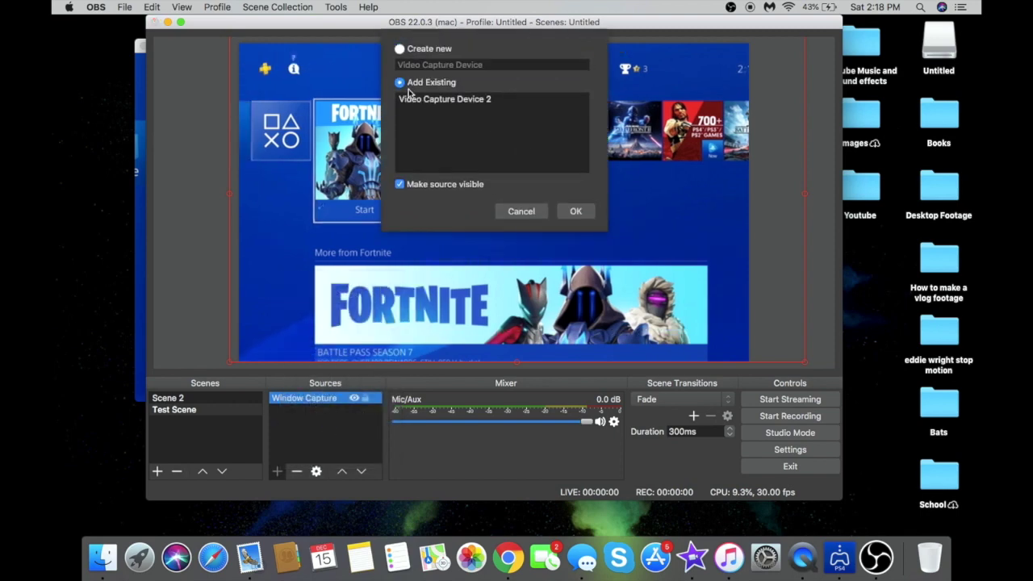
left_click(578, 209)
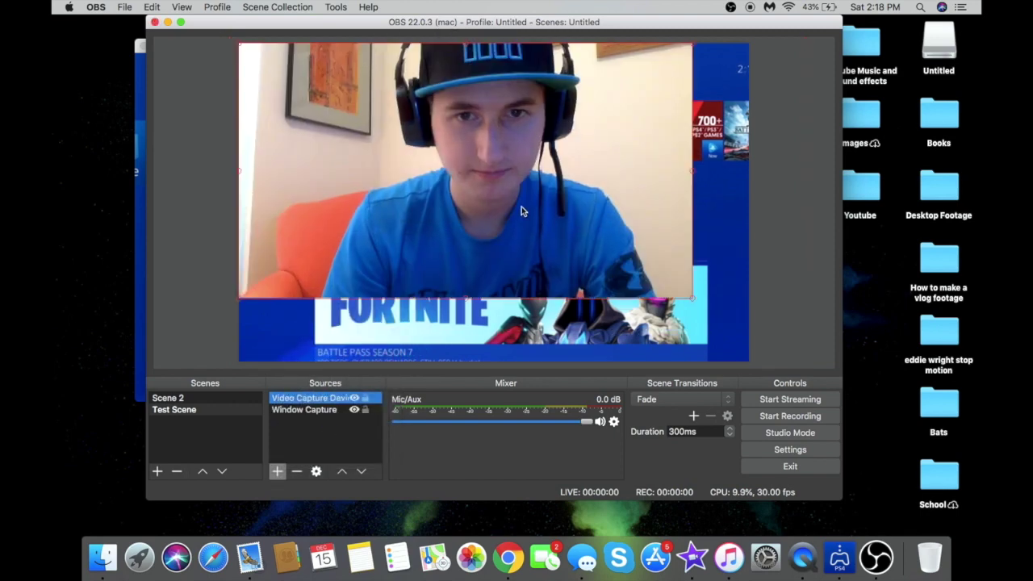
Shrink the webcam to a small inset on the left side of the PS4 capture
left_click_drag(686, 334, 397, 279)
left_click_drag(485, 282, 374, 207)
left_click_drag(313, 181, 317, 230)
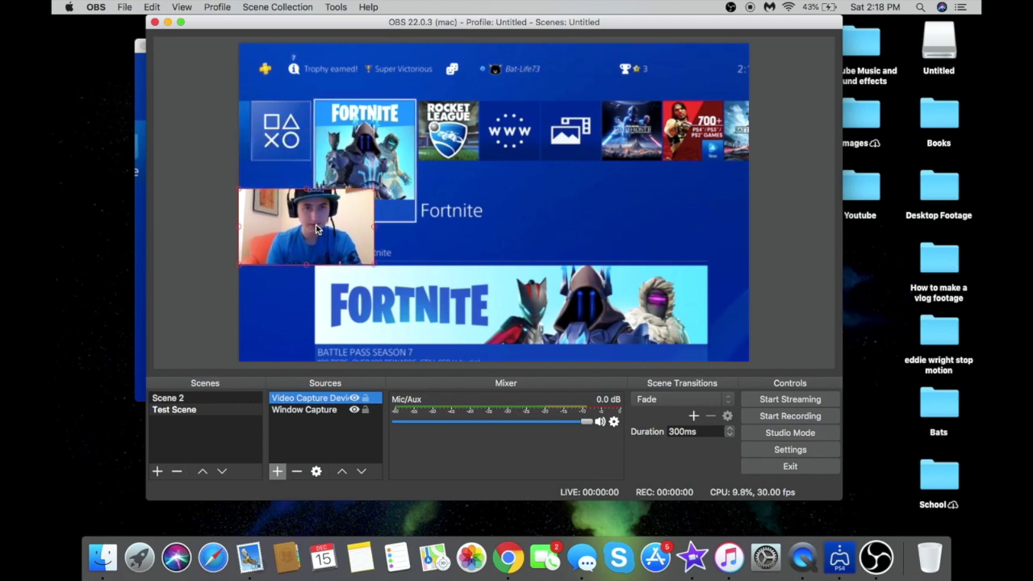
left_click_drag(372, 265, 323, 226)
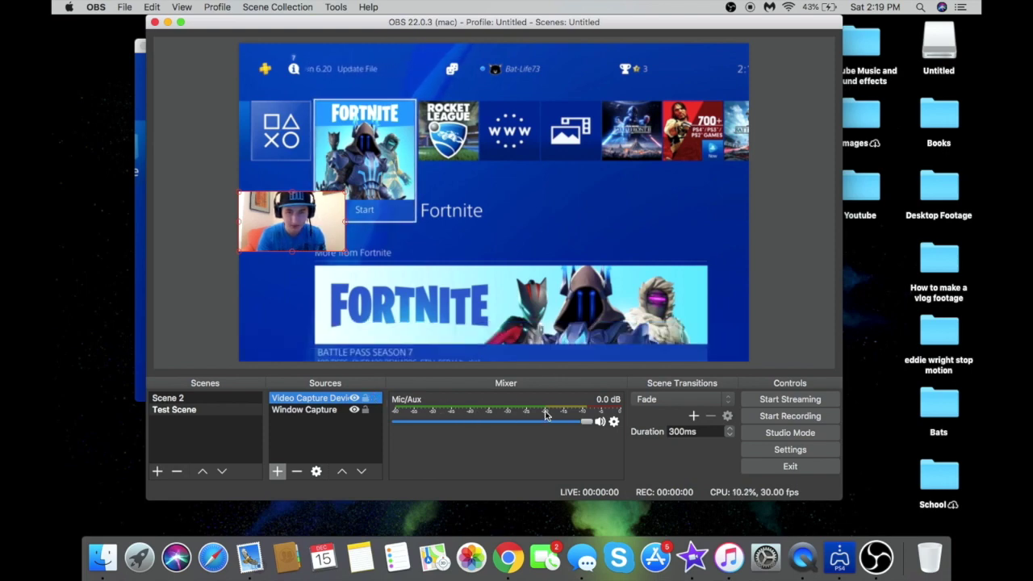
Add the existing Audio Input Capture source to the scene, showing -10.0 dB in the mixer
left_click(280, 473)
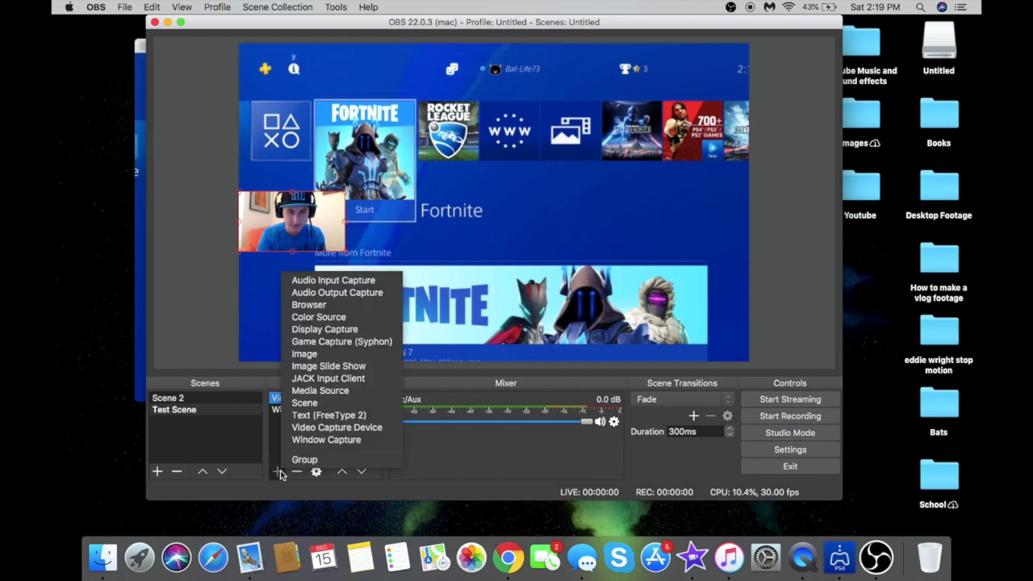
left_click(352, 281)
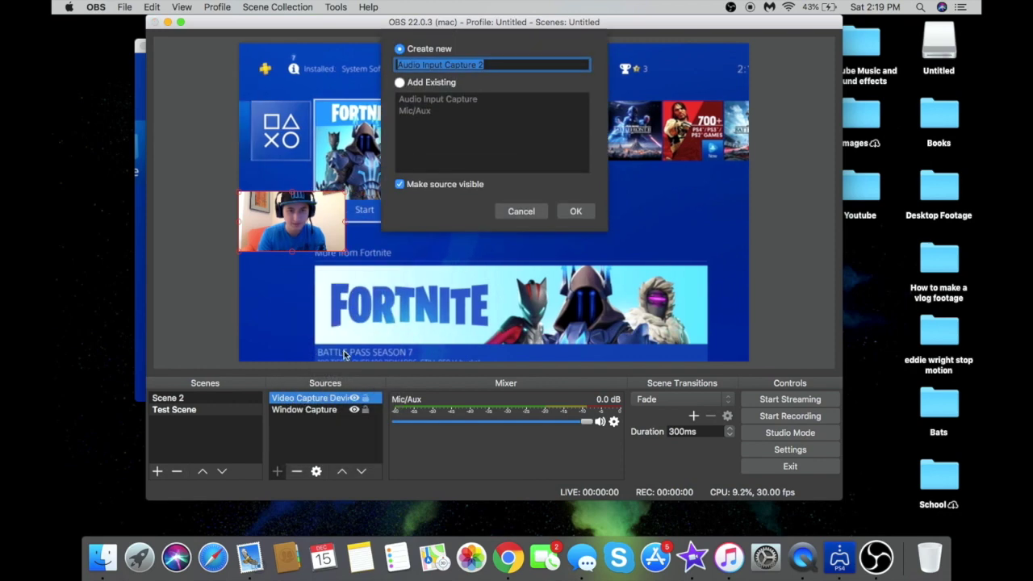
left_click(400, 82)
left_click(446, 110)
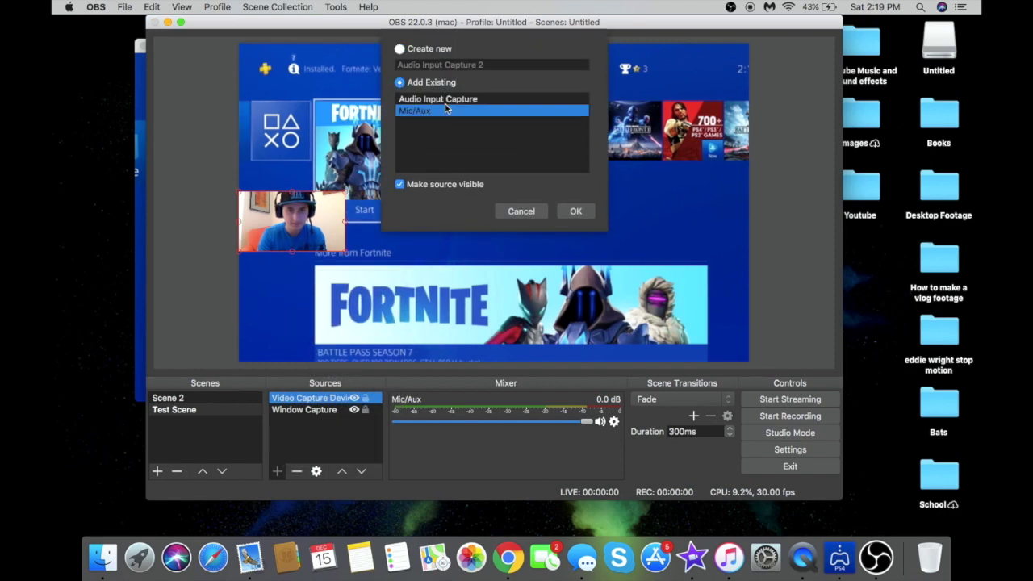
left_click(448, 99)
left_click(576, 211)
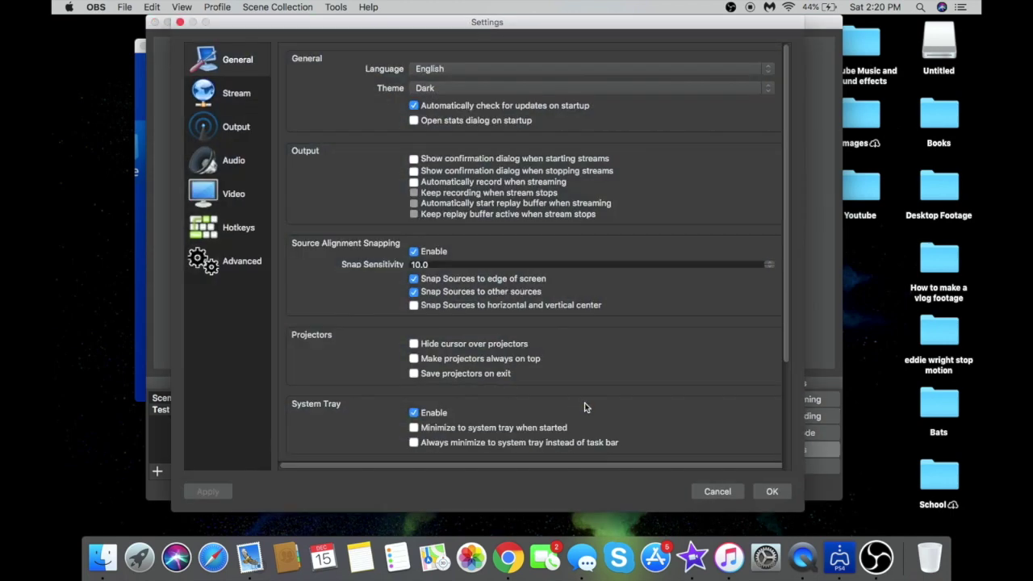
Browse for the Recording Path in the Output settings, with the chooser showing Movies
left_click(214, 144)
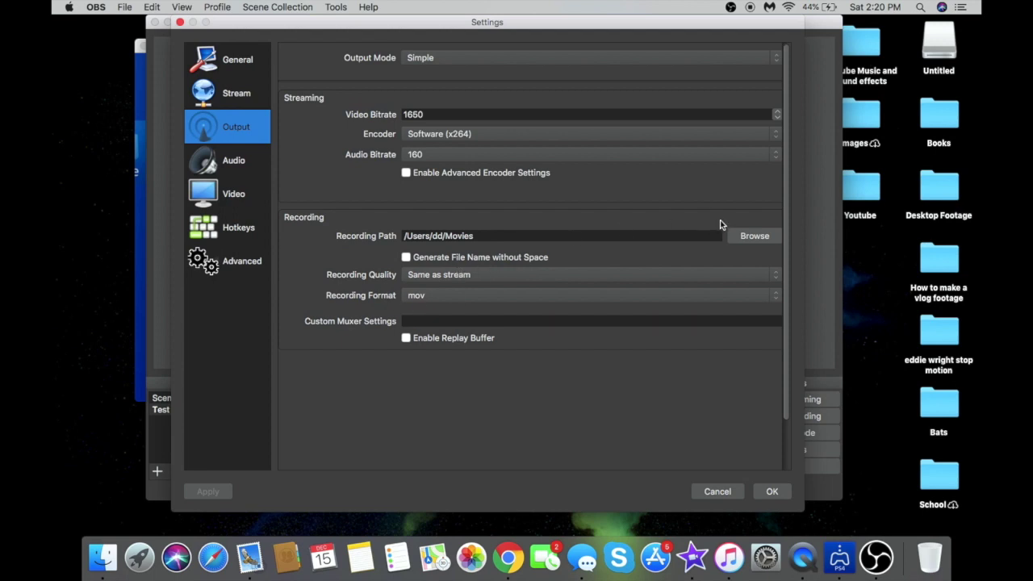
left_click(750, 235)
left_click(547, 234)
left_click(745, 238)
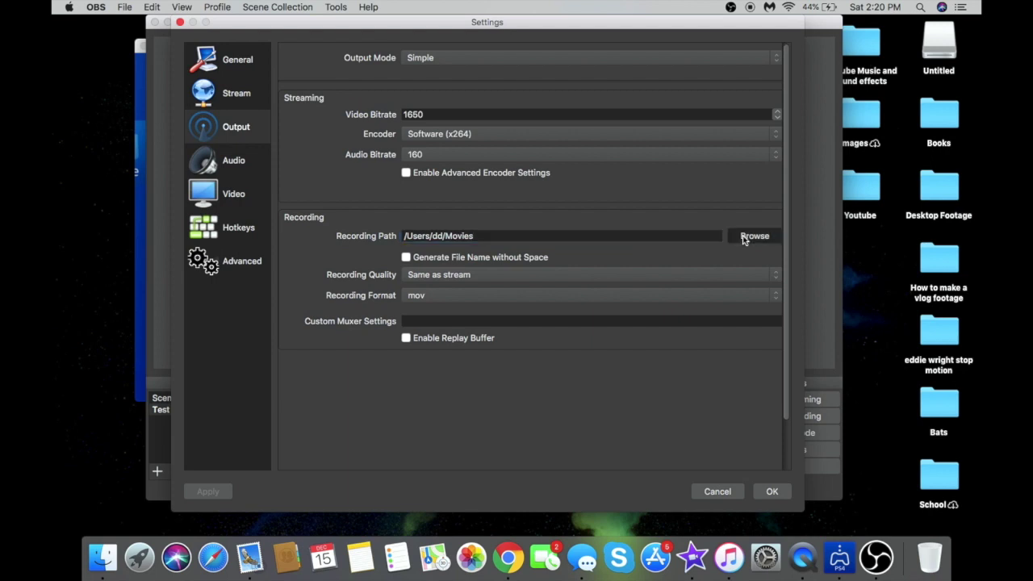
left_click(744, 240)
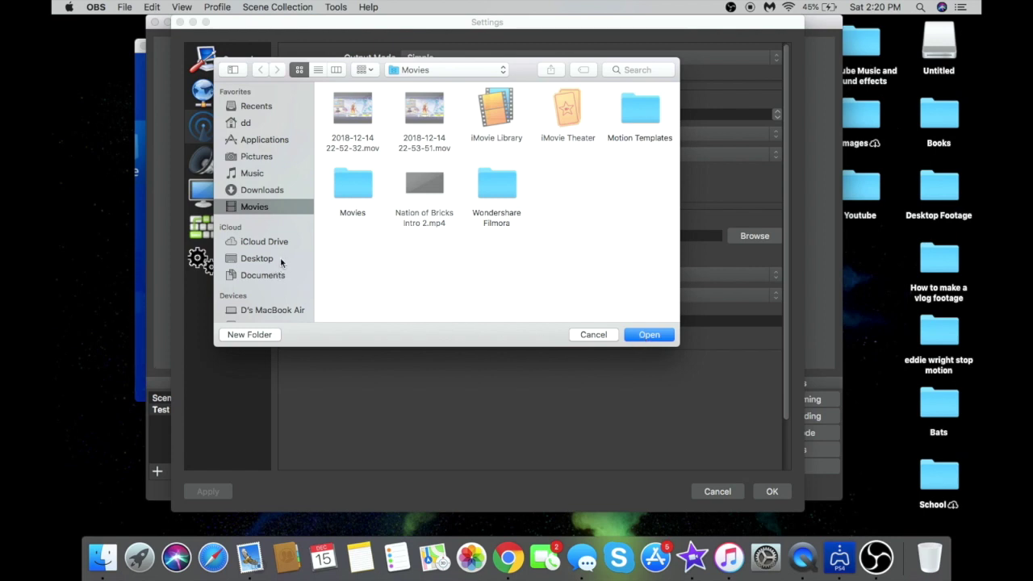
Keep the Movies folder as the recording path
left_click(649, 337)
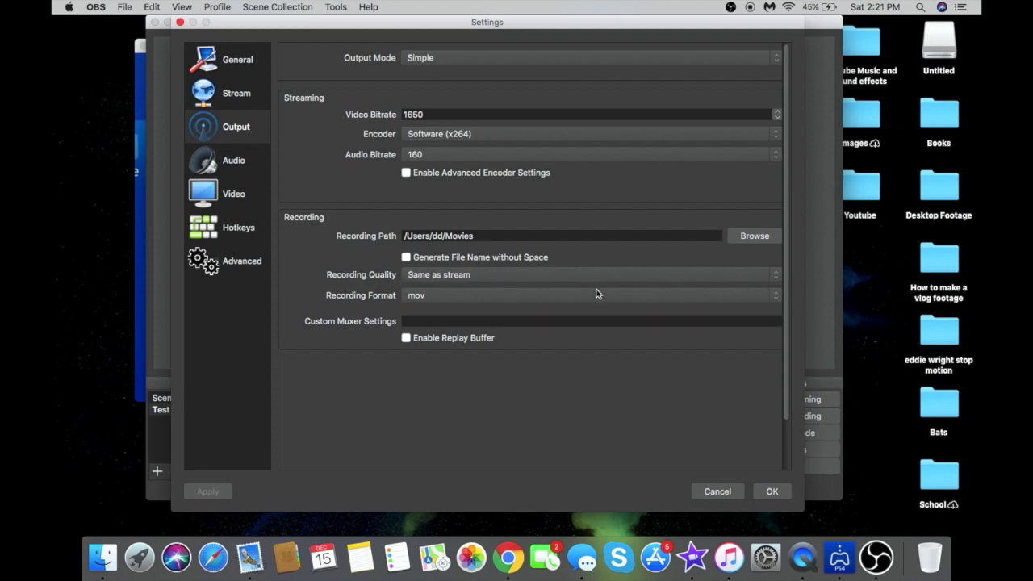
Keep mov as the recording format and close Settings with OK
left_click(778, 298)
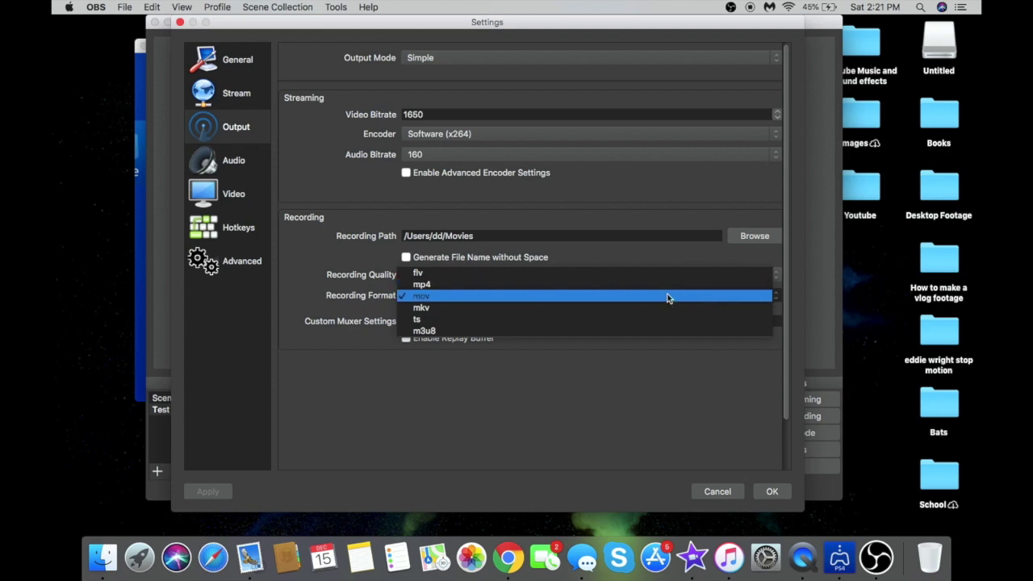
left_click(668, 297)
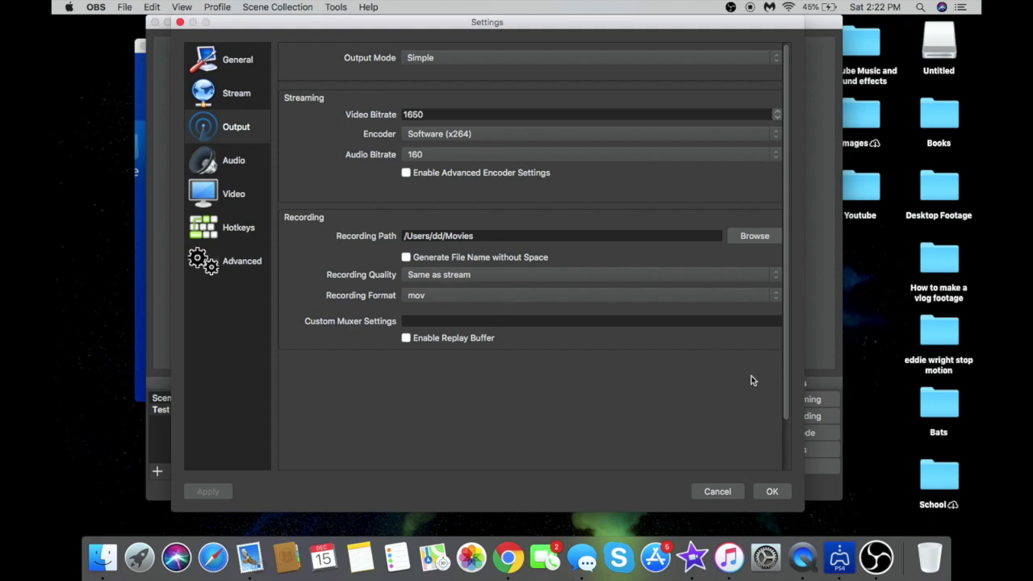
left_click(771, 491)
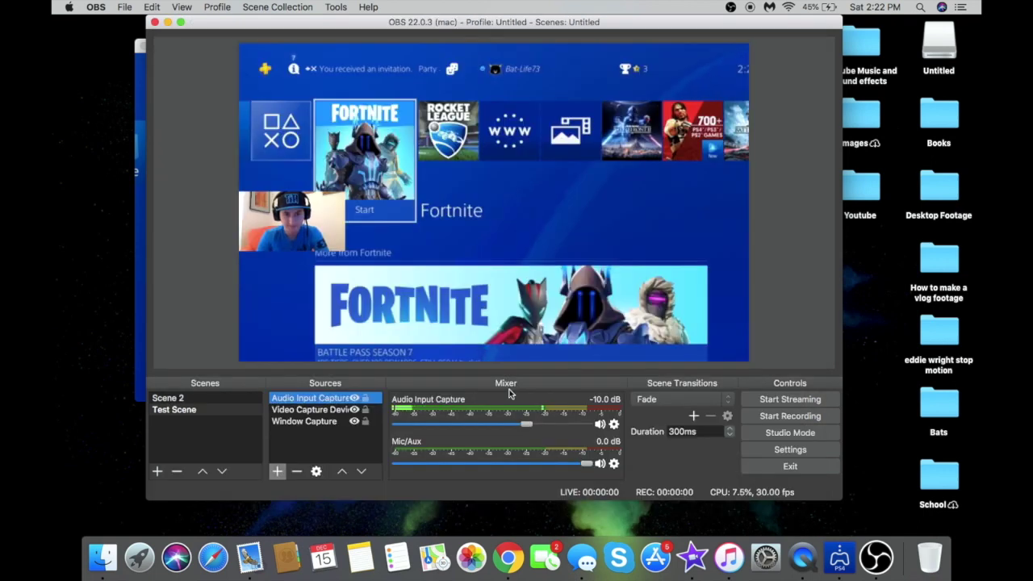